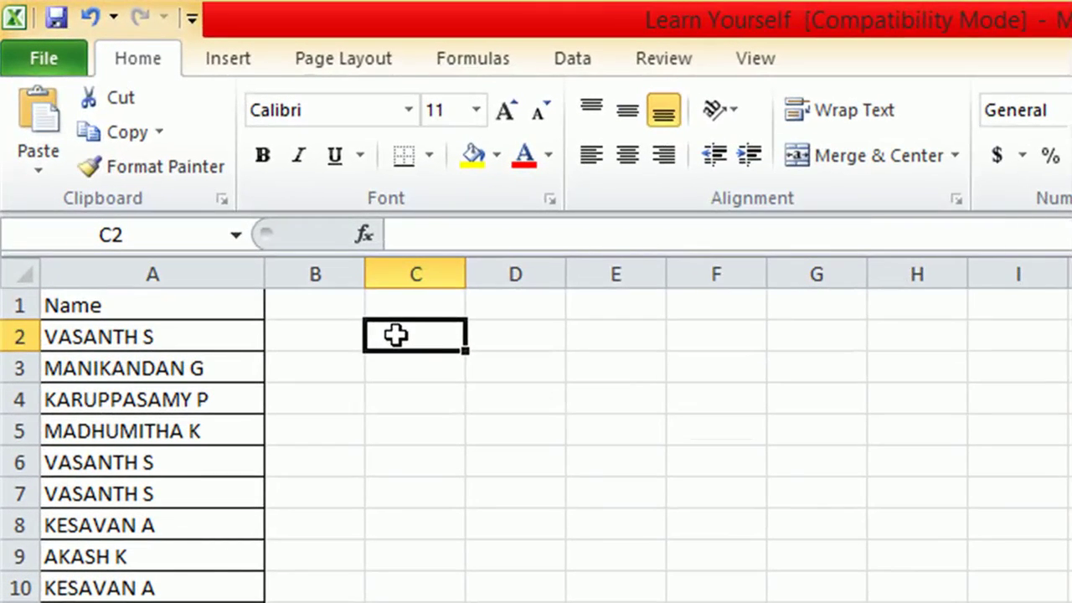
# - Enter a formula in C2 that checks whether the name occurs at most once: =countifs(A2:A2,A2)<=1
pyautogui.moveTo(125, 337); pyautogui.dragTo(121, 602)
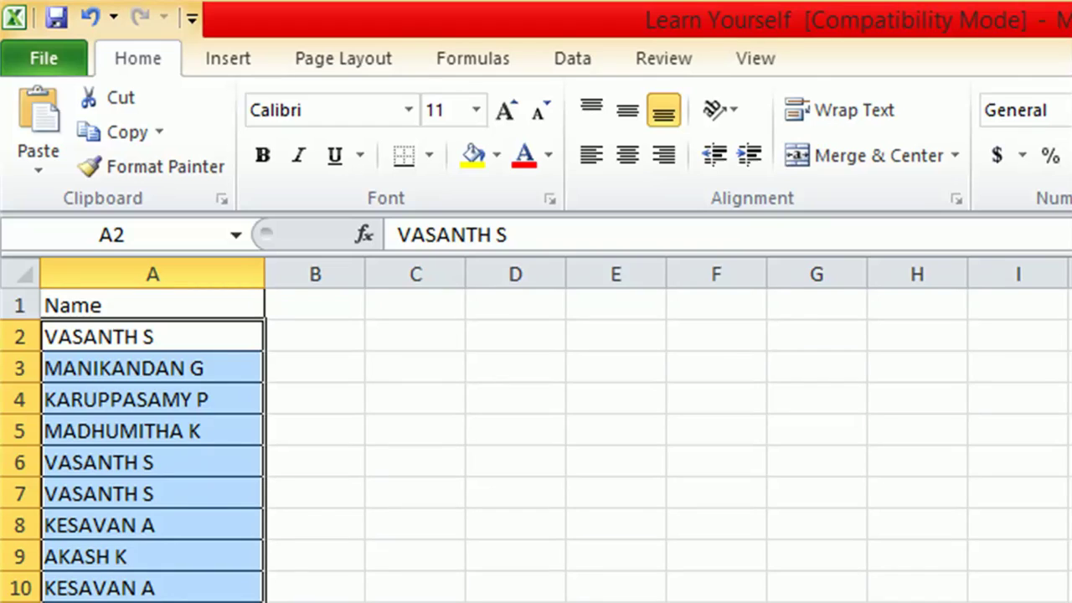
pyautogui.click(416, 327)
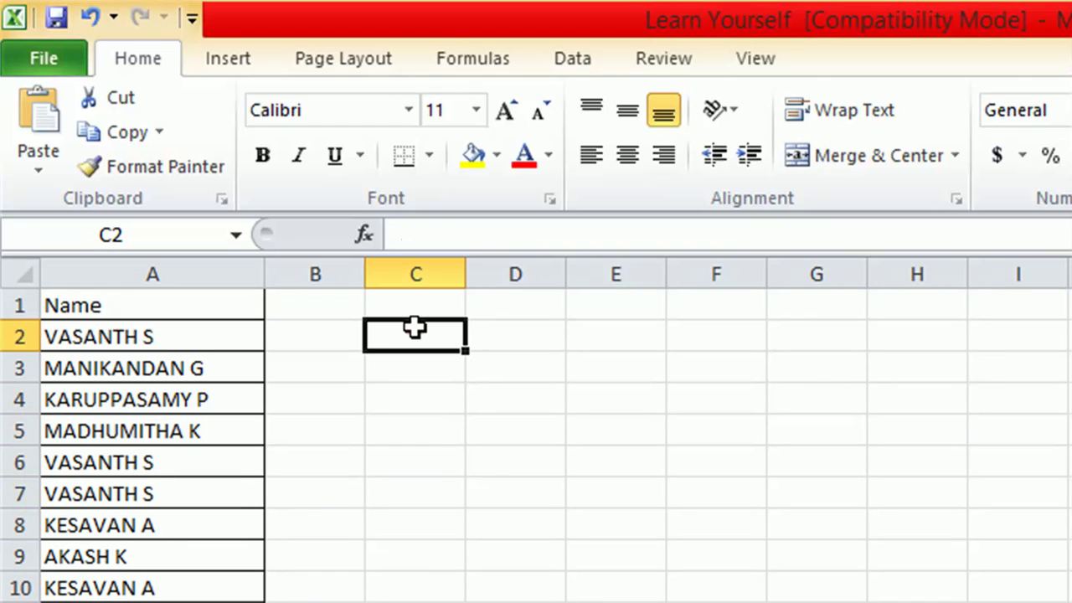
pyautogui.write('=')
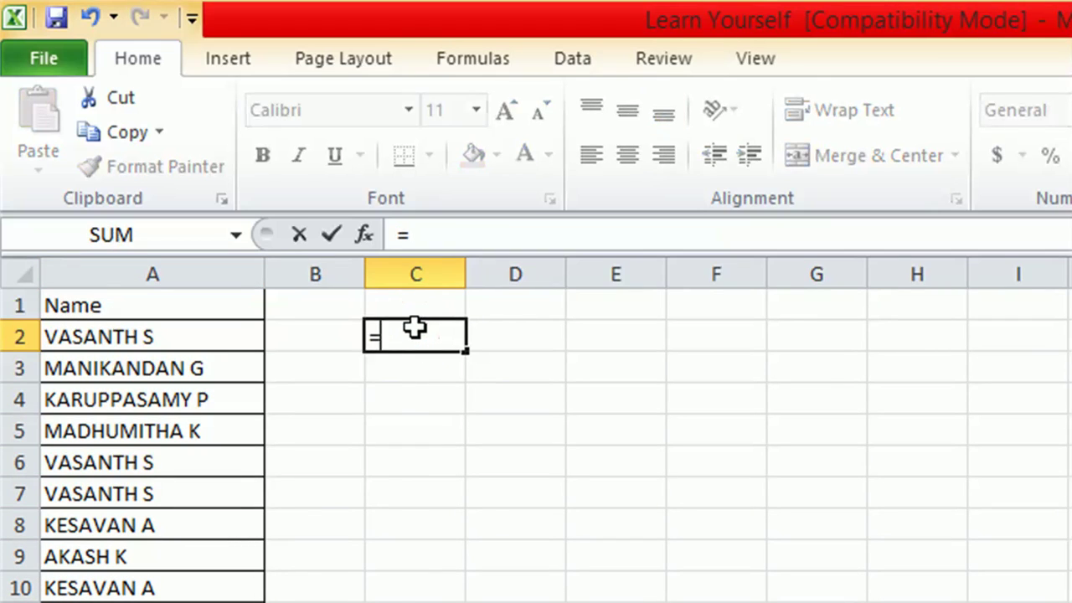
pyautogui.write('countifs')
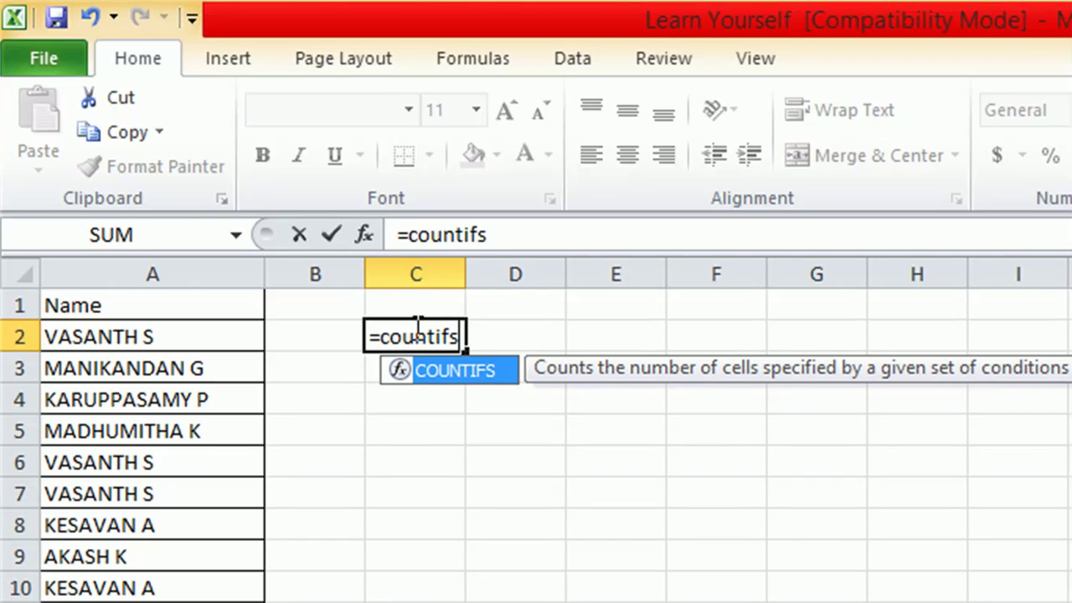
pyautogui.write('(')
pyautogui.click(223, 345)
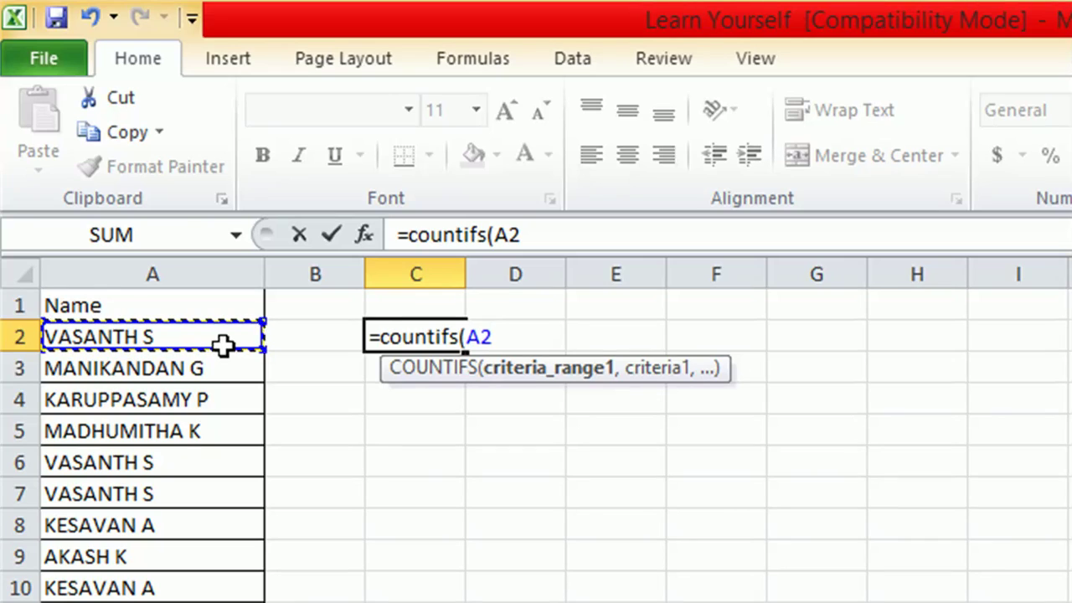
pyautogui.write(':A2')
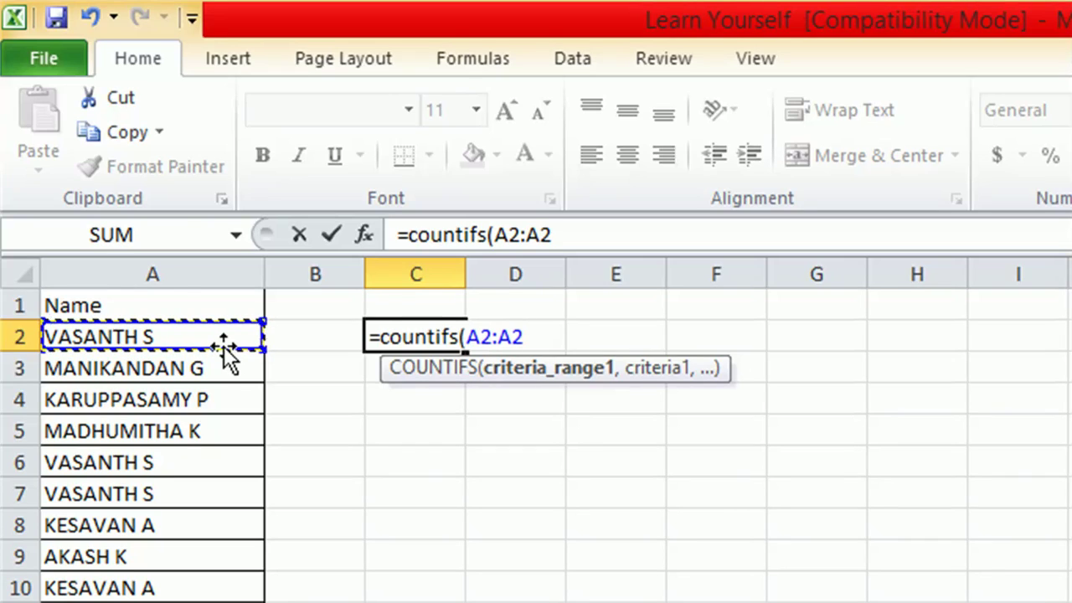
pyautogui.write(',')
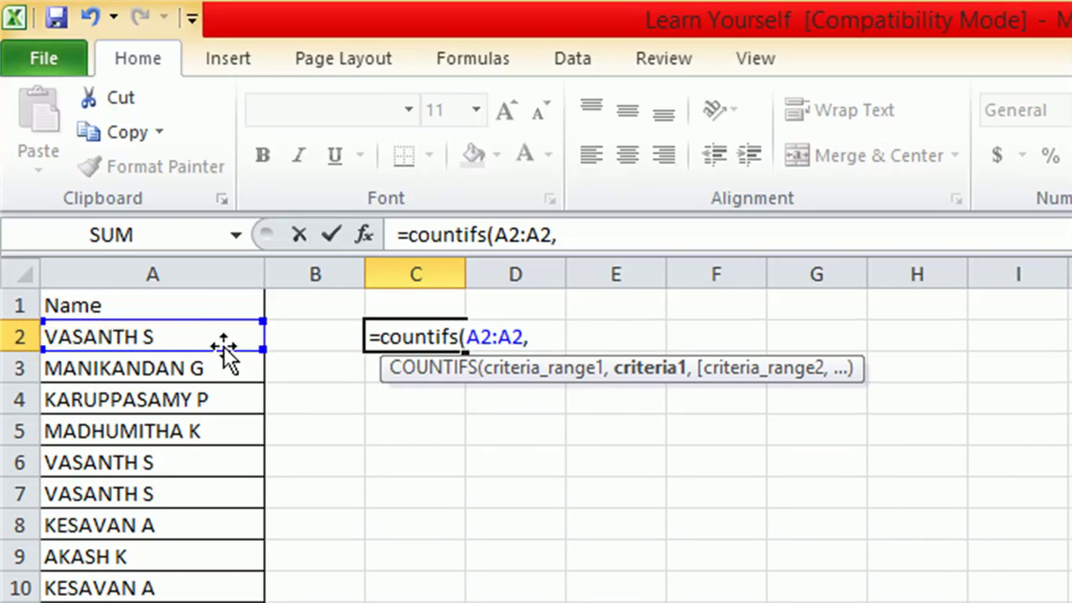
pyautogui.click(179, 335)
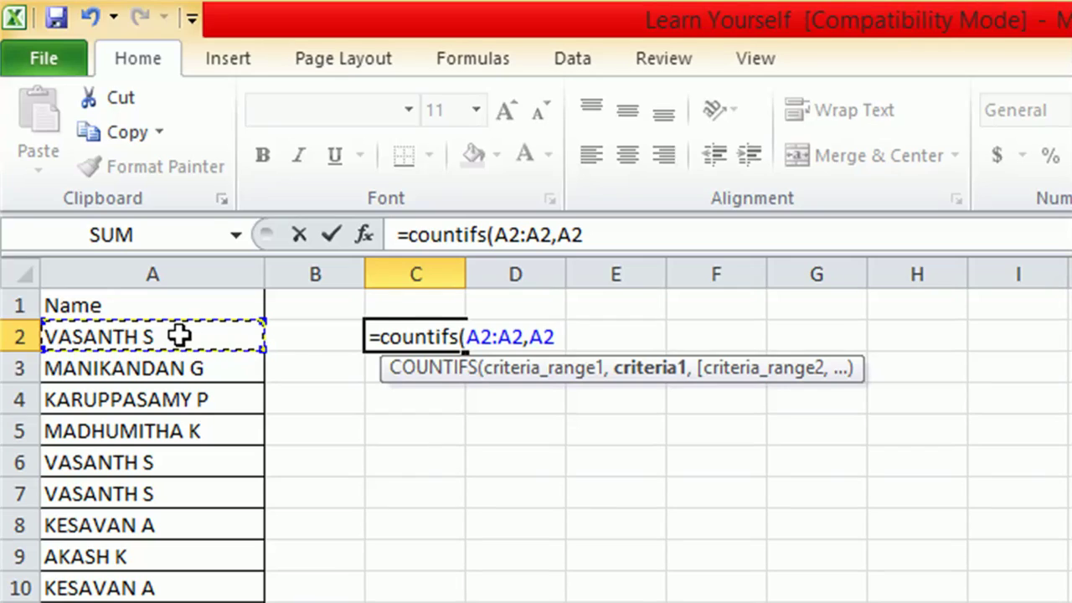
pyautogui.write(')<=1')
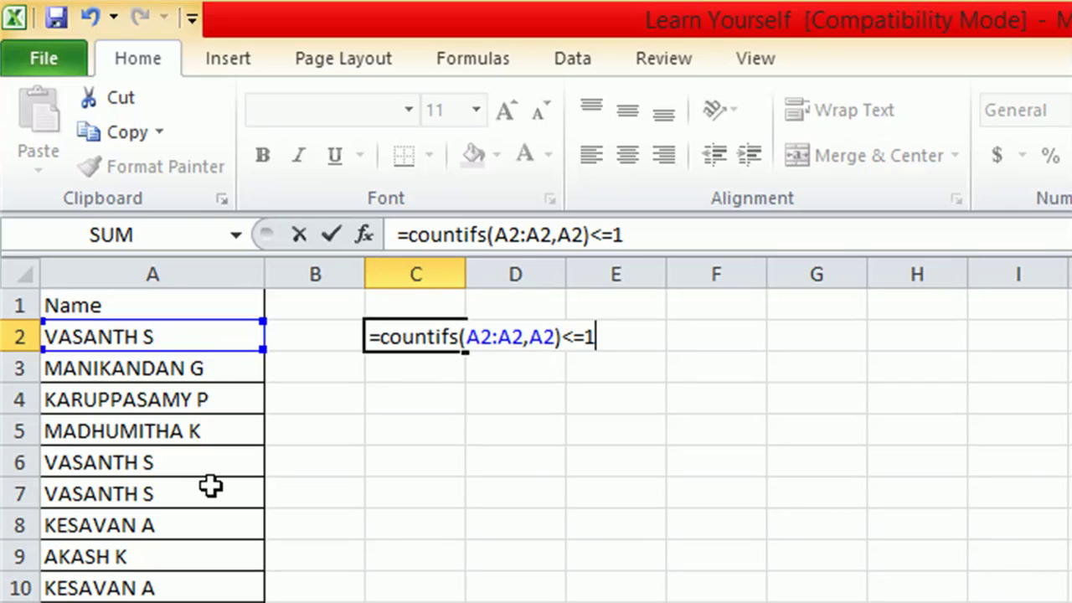
# - Make the start of the criteria range in the C2 formula absolute as $A$2 and commit the formula
pyautogui.doubleClick(483, 336)
pyautogui.press('F4')
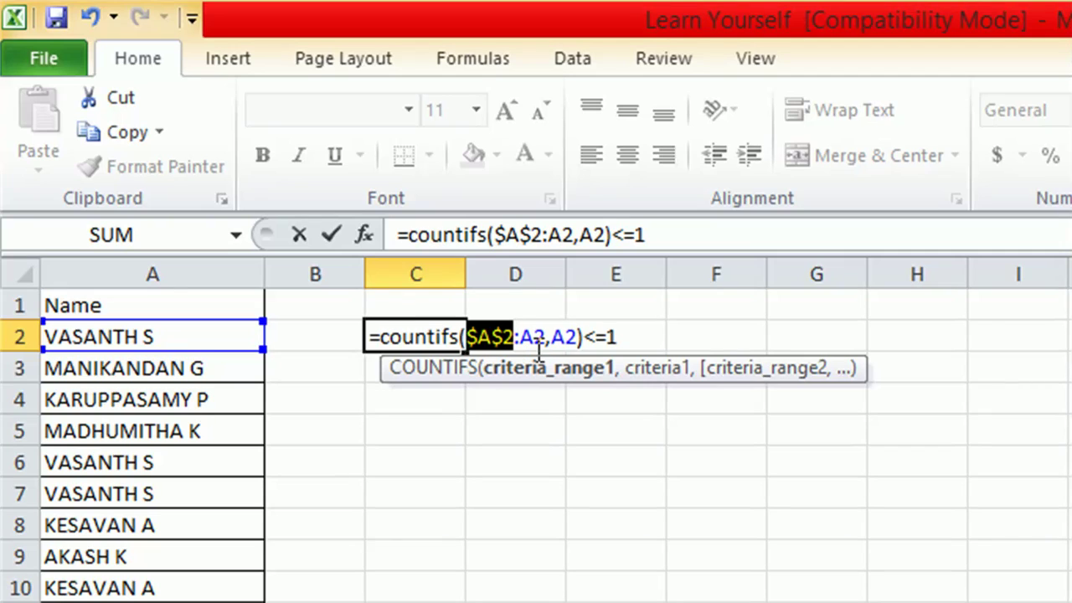
pyautogui.click(622, 336)
pyautogui.press('Return')
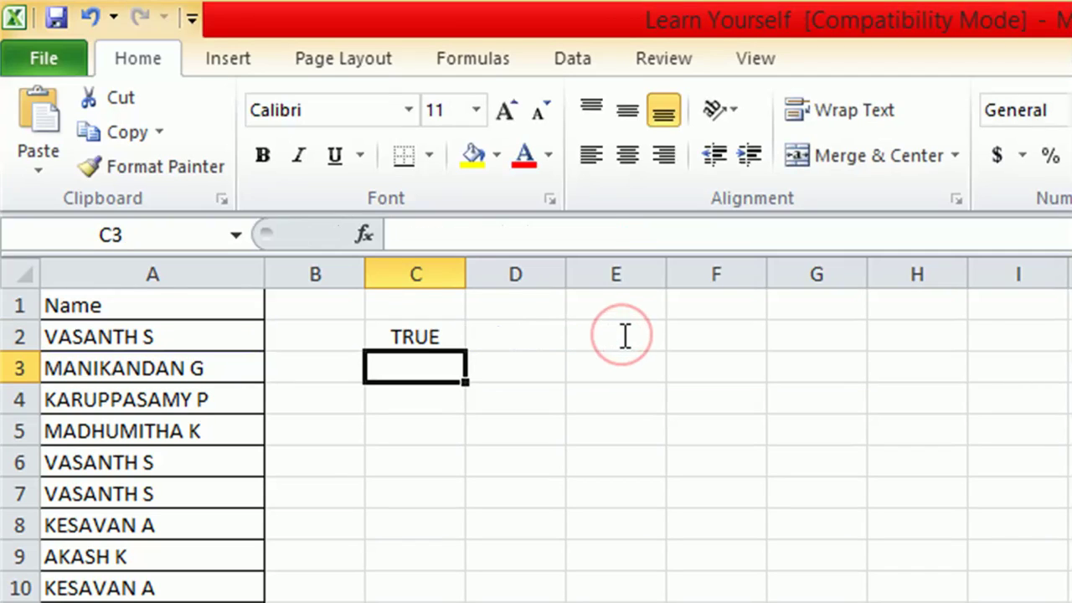
# - Fill the C2 formula down through C14 and compare the repeated name in A6 with its result in C6
pyautogui.click(419, 336)
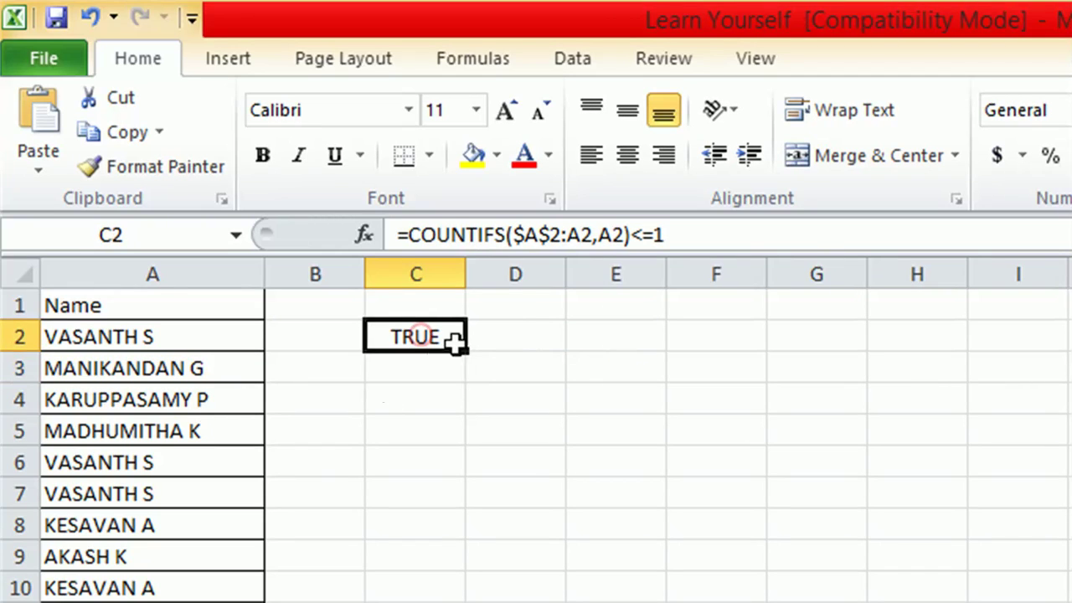
pyautogui.moveTo(466, 351); pyautogui.dragTo(445, 602)
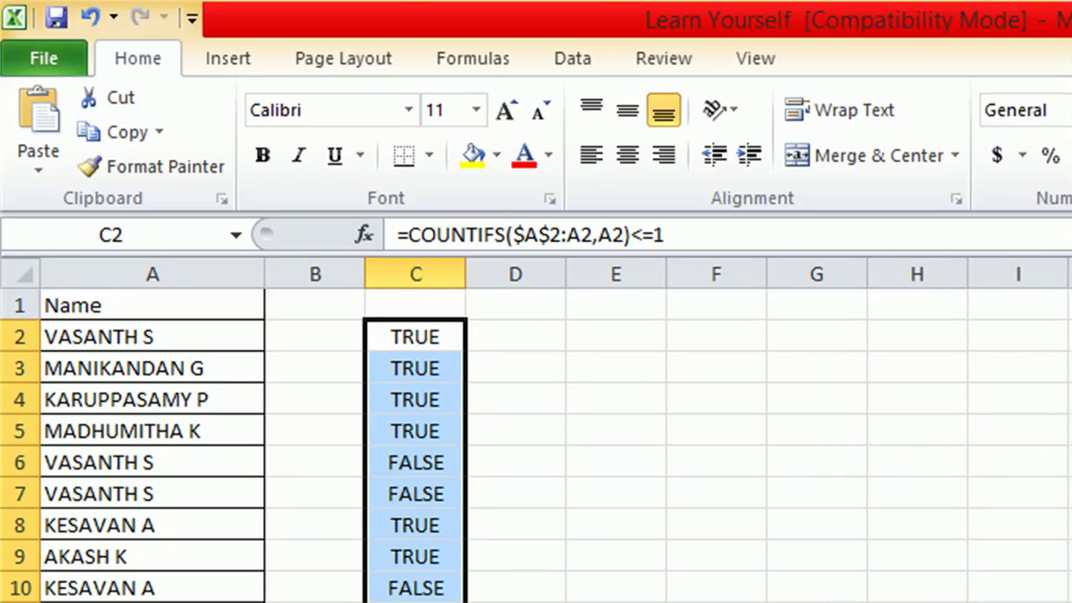
pyautogui.click(158, 340)
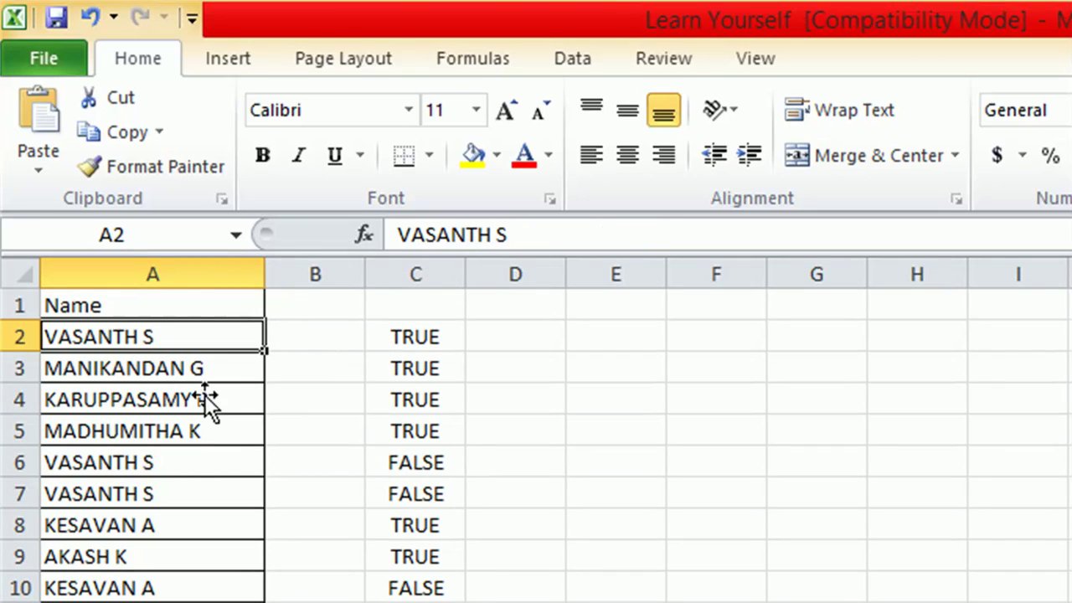
pyautogui.click(186, 462)
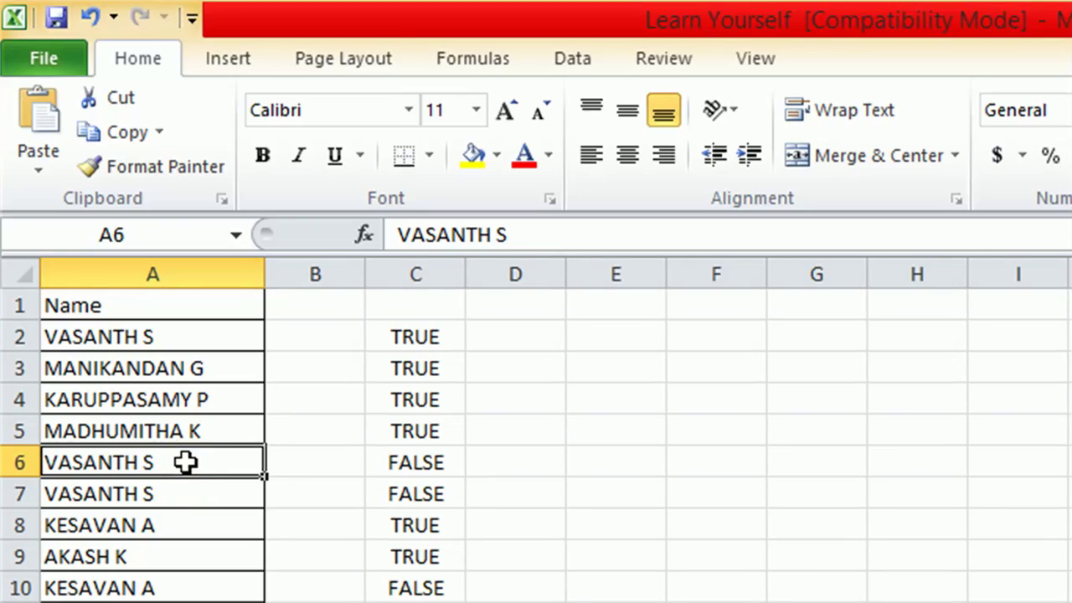
pyautogui.click(374, 462)
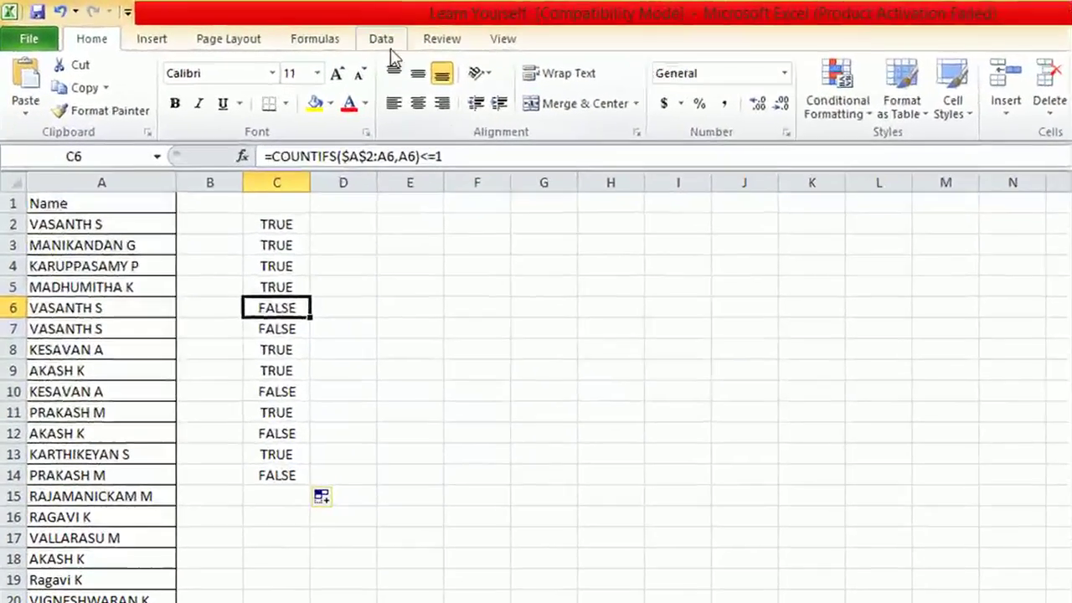
# - Start a data validation rule and set its allowed criteria to Custom
pyautogui.click(285, 29)
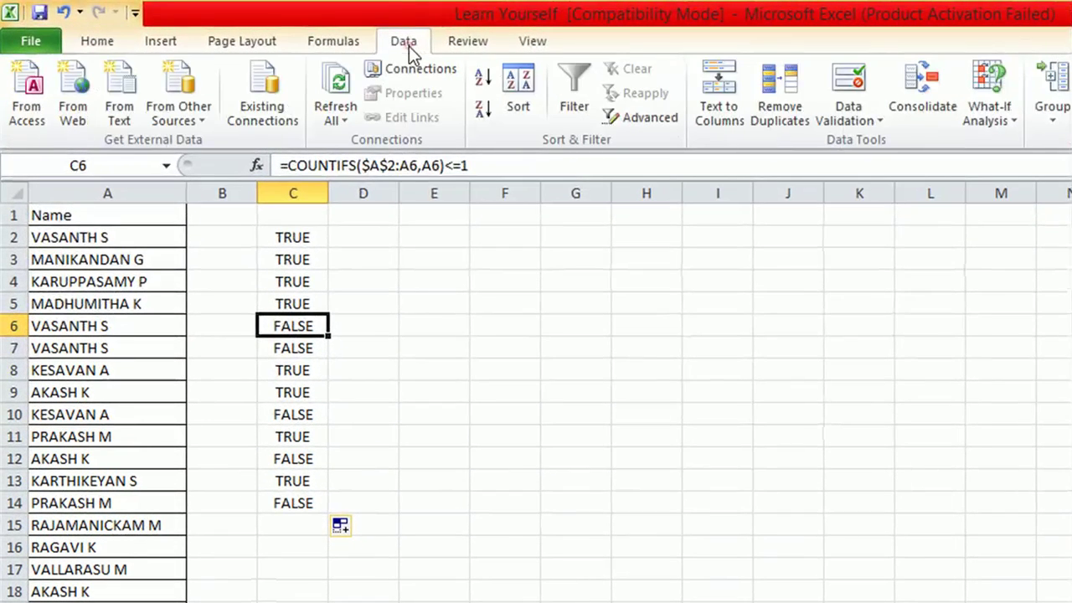
pyautogui.click(863, 120)
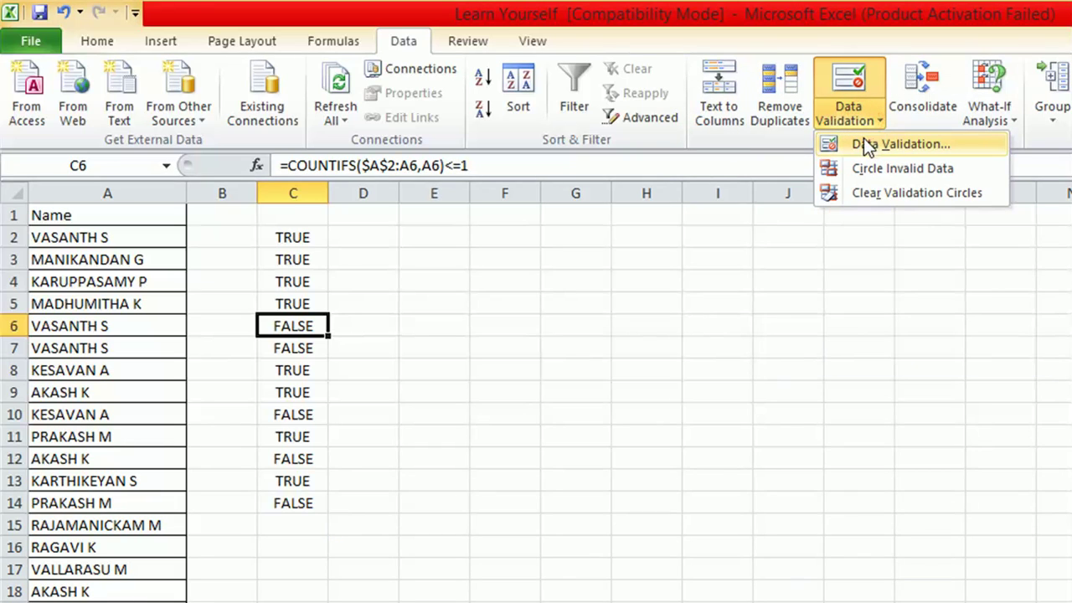
pyautogui.click(864, 139)
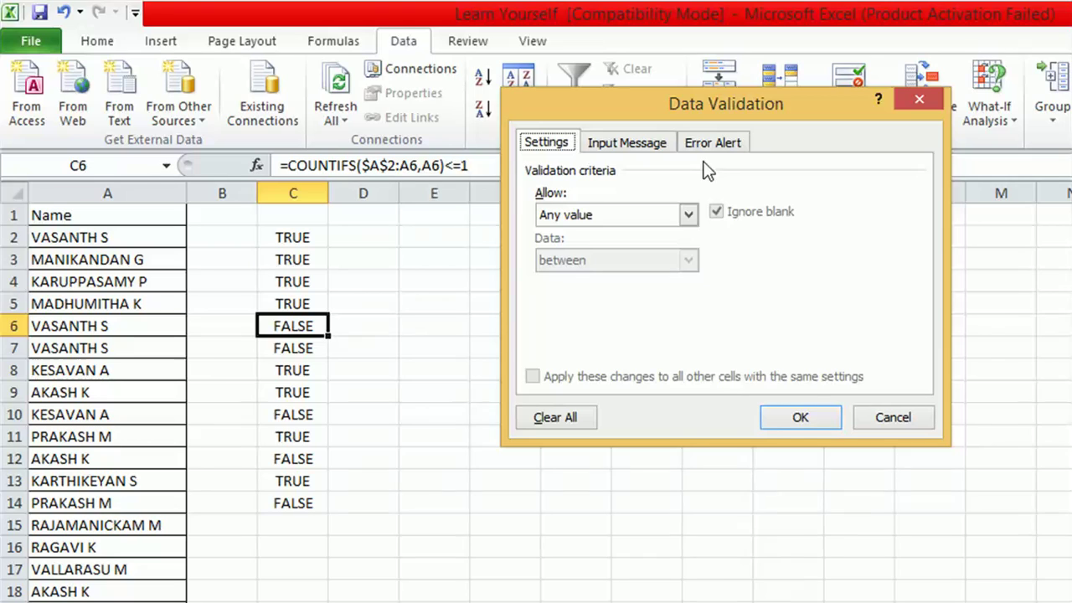
pyautogui.click(580, 219)
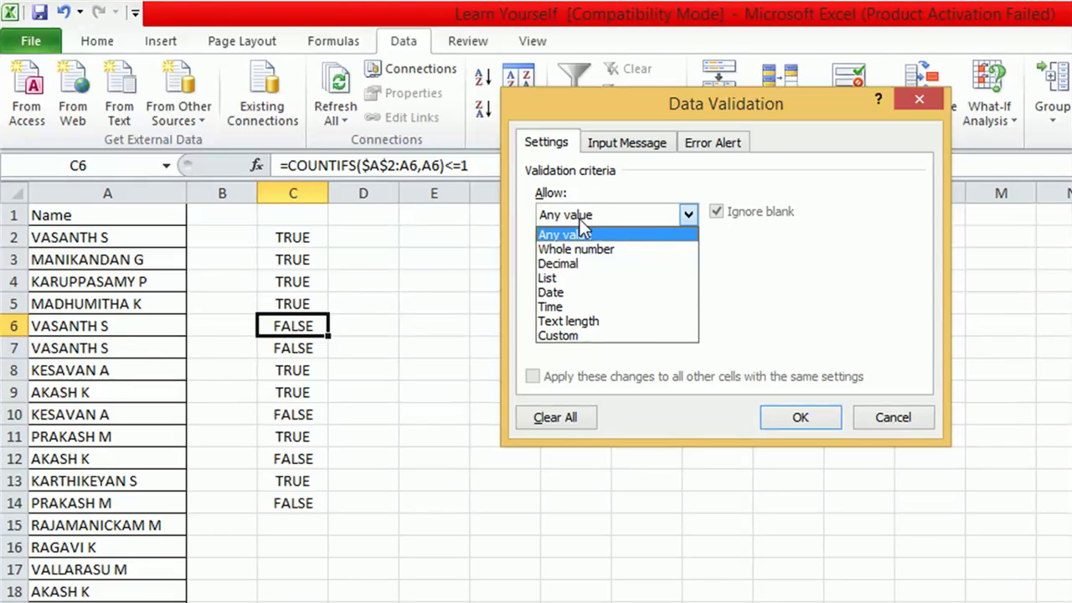
pyautogui.click(566, 334)
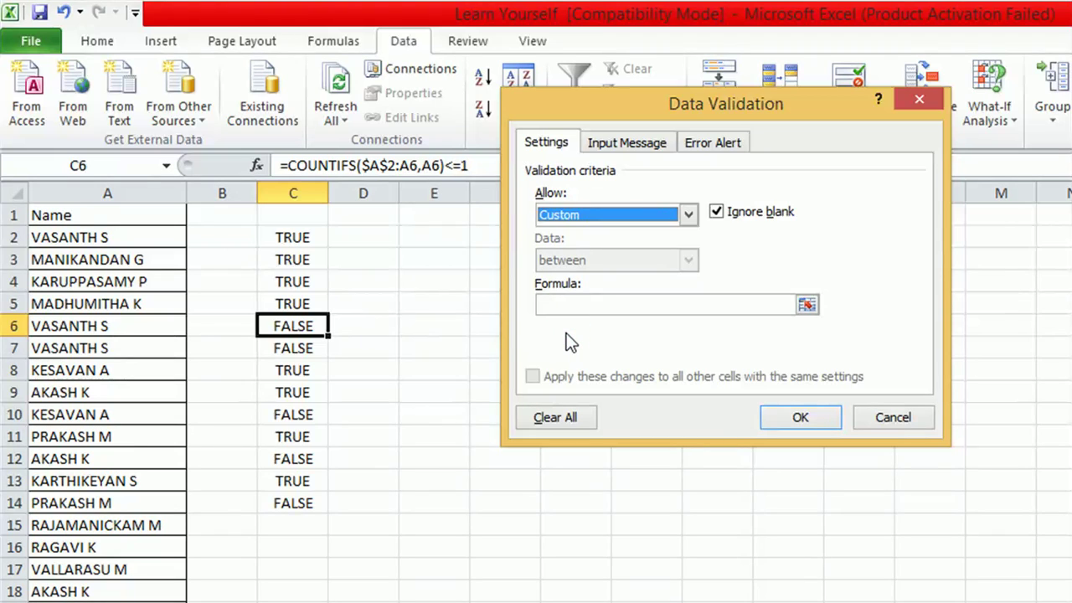
# - Enter =countifs(d1:d1,d1)<=1 as the custom validation formula
pyautogui.click(597, 305)
pyautogui.write('=countifs')
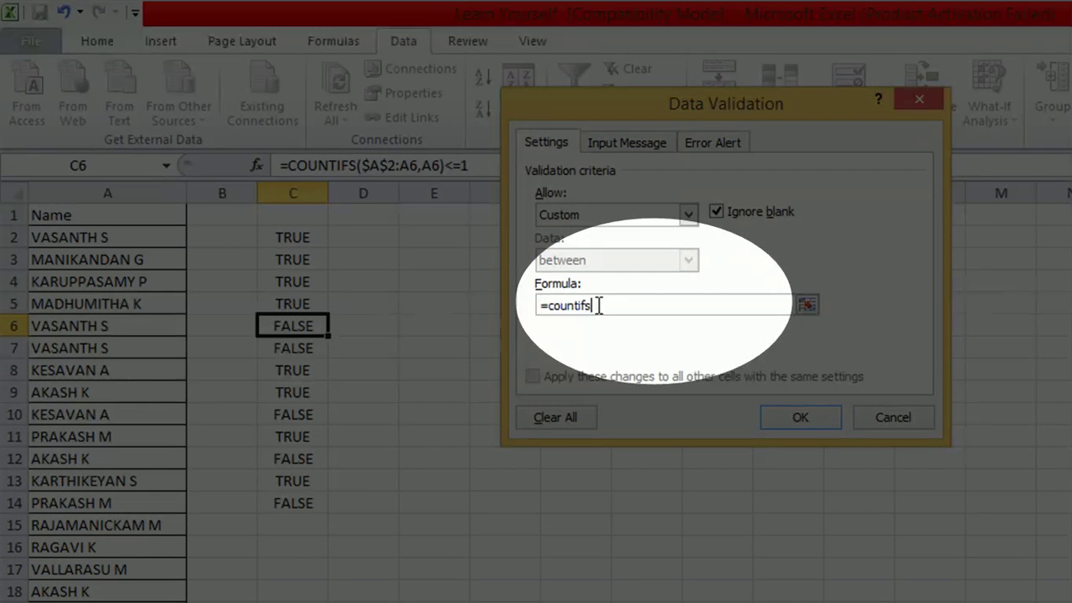
pyautogui.write('(')
pyautogui.write('a1')
pyautogui.write(':')
pyautogui.write('d1')
pyautogui.write(',')
pyautogui.write('d1')
pyautogui.write(')')
pyautogui.write('<=1')
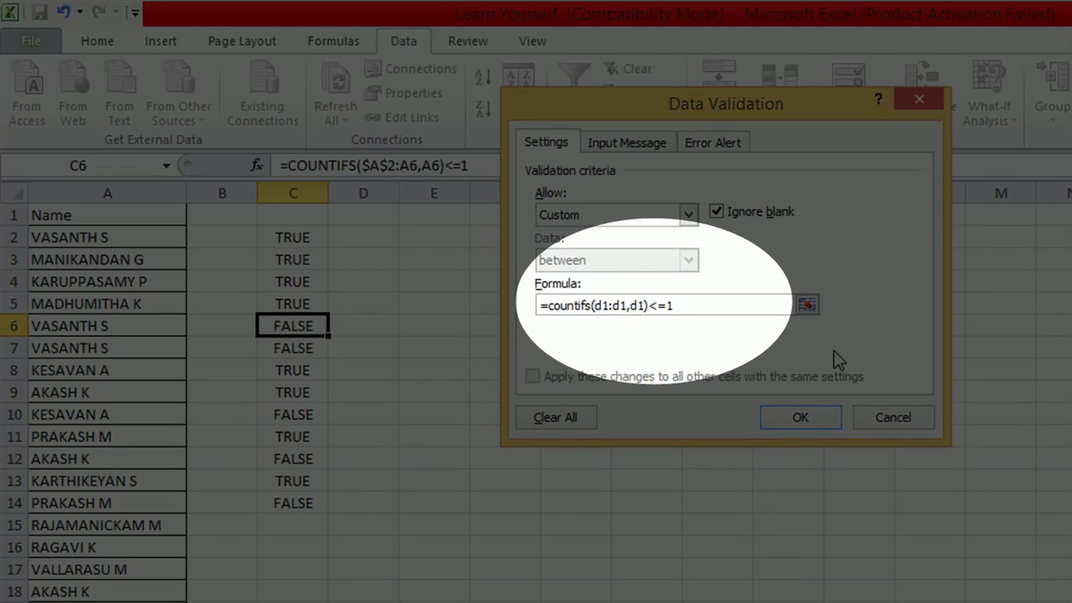
# - Make the first range reference in the validation formula absolute as $D$1 and apply the rule
pyautogui.click(603, 305)
pyautogui.moveTo(603, 304)
pyautogui.mouseDown()
pyautogui.moveTo(653, 347)
pyautogui.moveTo(607, 303)
pyautogui.mouseUp()
pyautogui.hotkey('shift', 'Home')
pyautogui.click(607, 305)
pyautogui.hotkey('shift', 'Home')
pyautogui.click(607, 305)
pyautogui.press('F4')
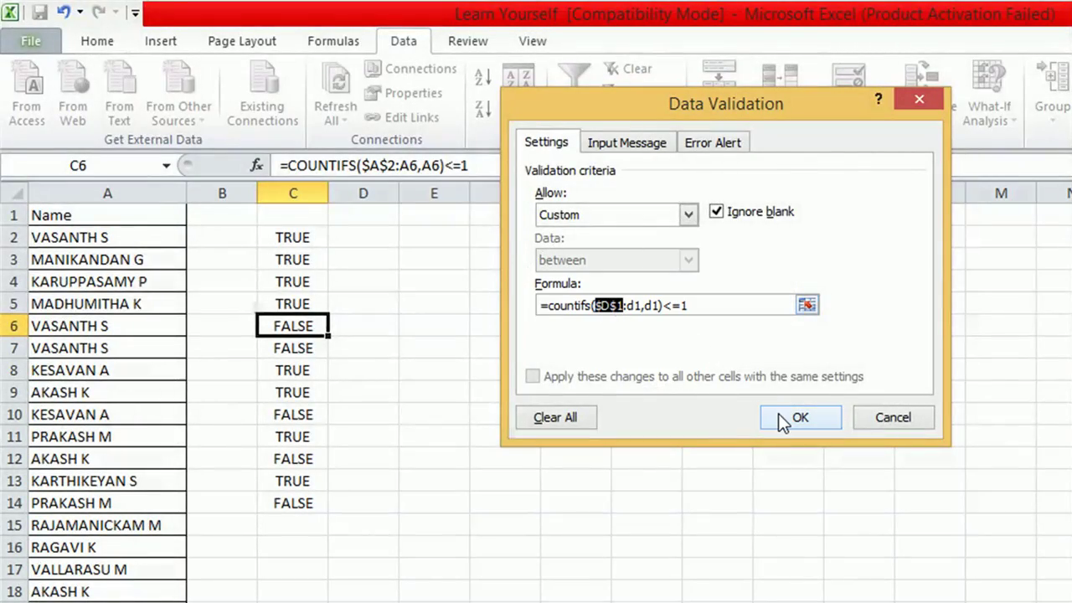
pyautogui.click(780, 420)
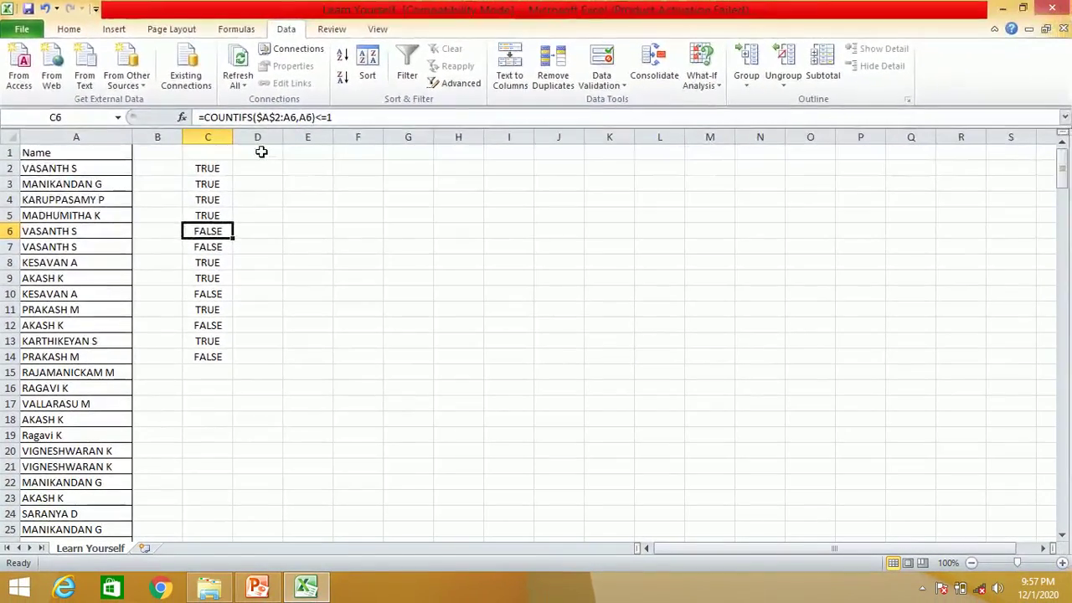
# - Enter a sample first name in D1 and try entering the same name in D2 to test the validation
pyautogui.click(283, 164)
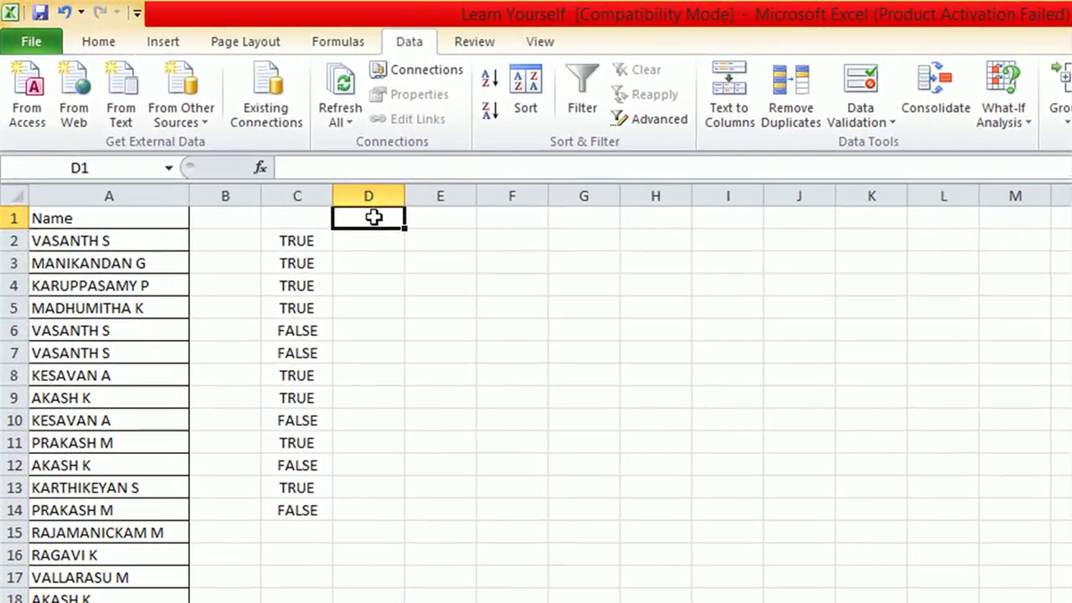
pyautogui.write('Vasa')
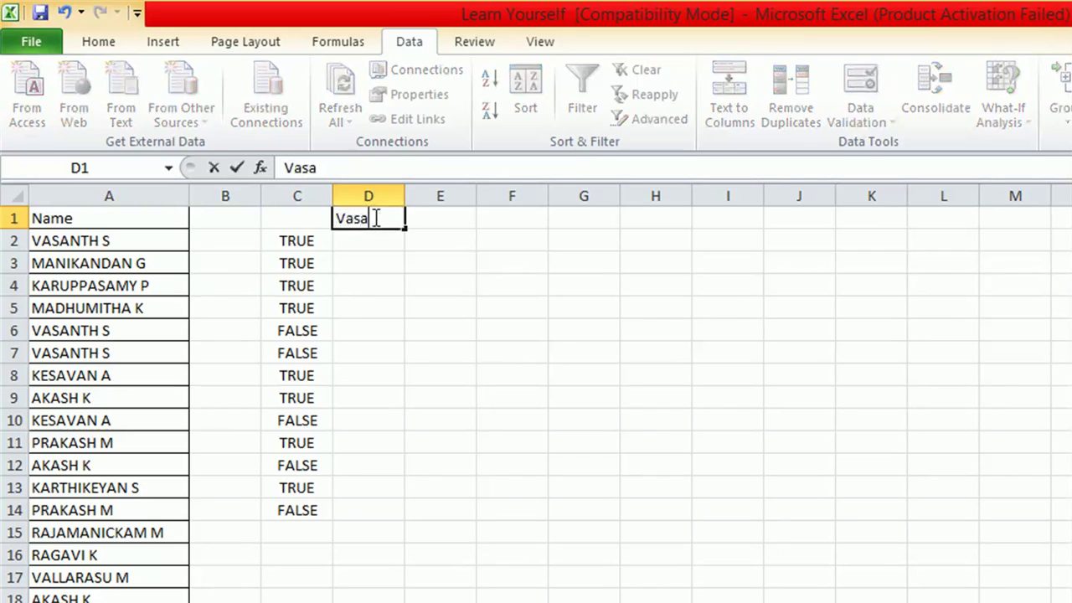
pyautogui.write('nth')
pyautogui.press('Return')
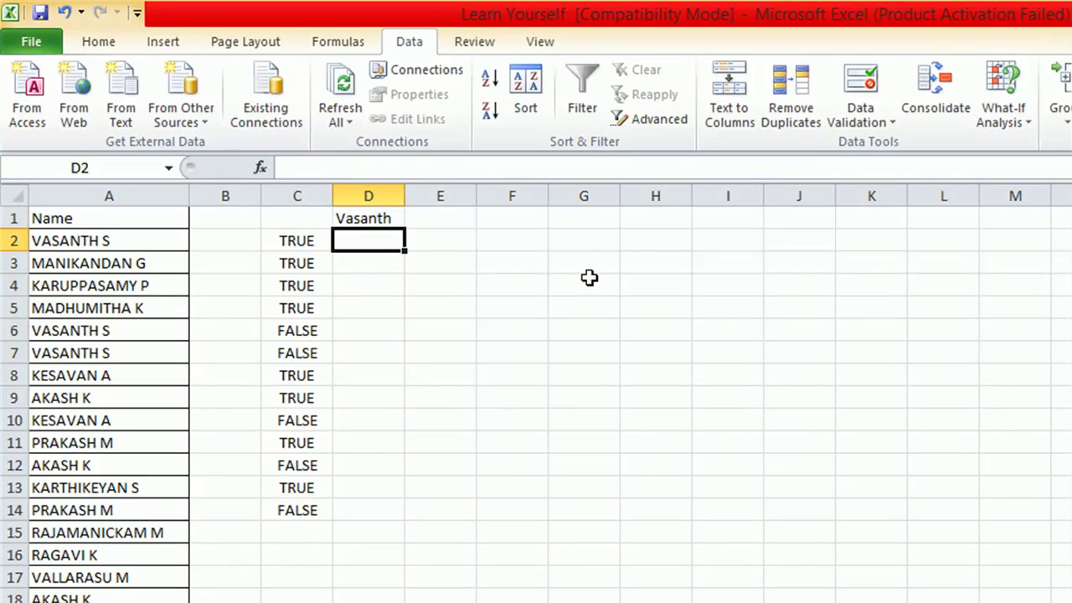
pyautogui.write('Vasa')
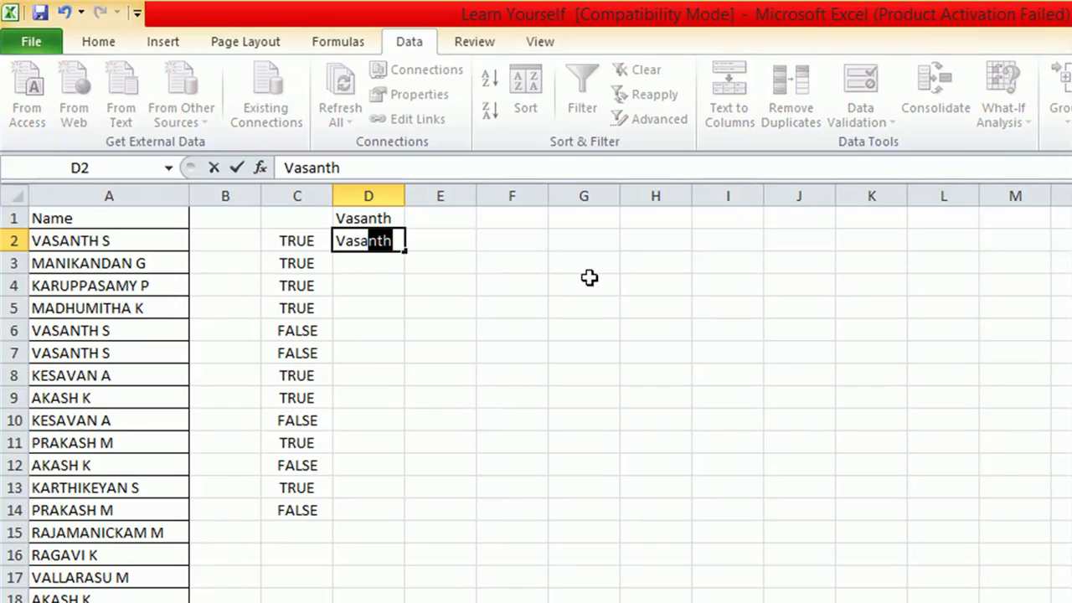
pyautogui.press('Return')
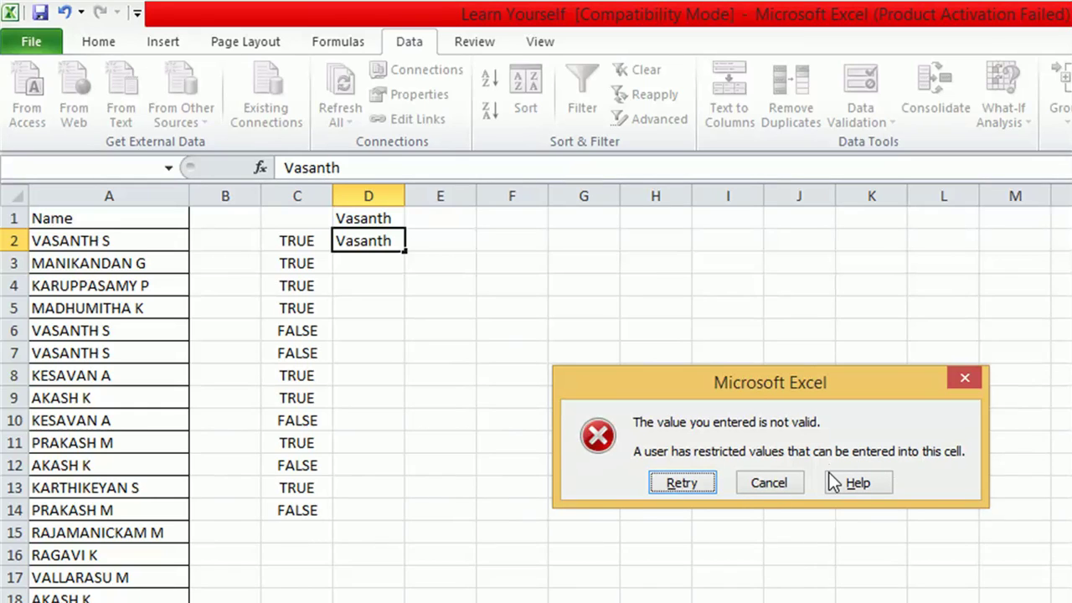
# - Retry the D2 entry with a different, unique first name
pyautogui.click(694, 486)
pyautogui.write('Ram')
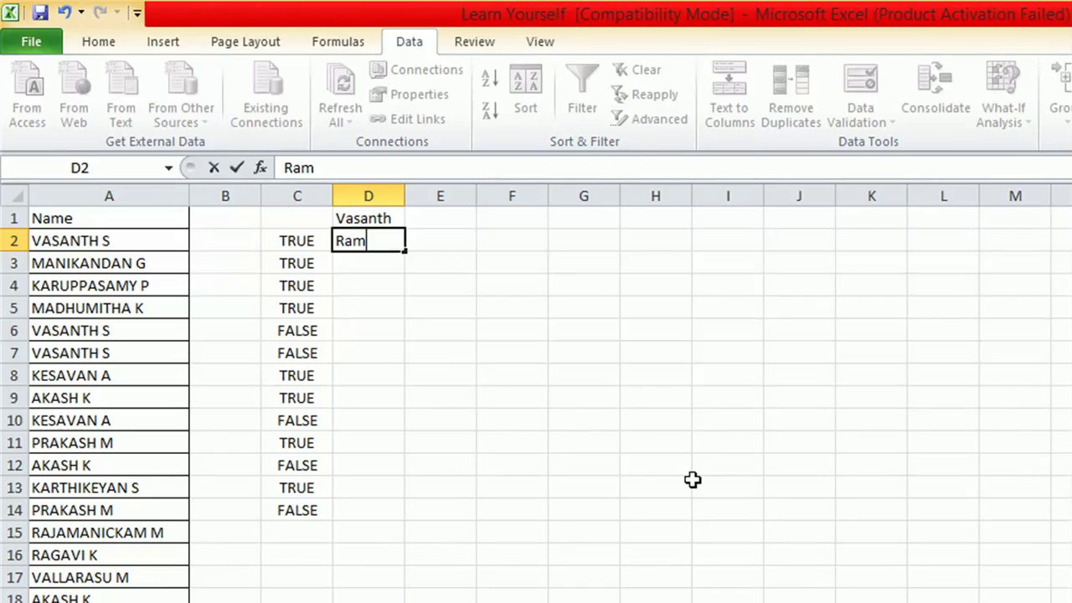
pyautogui.press('Return')
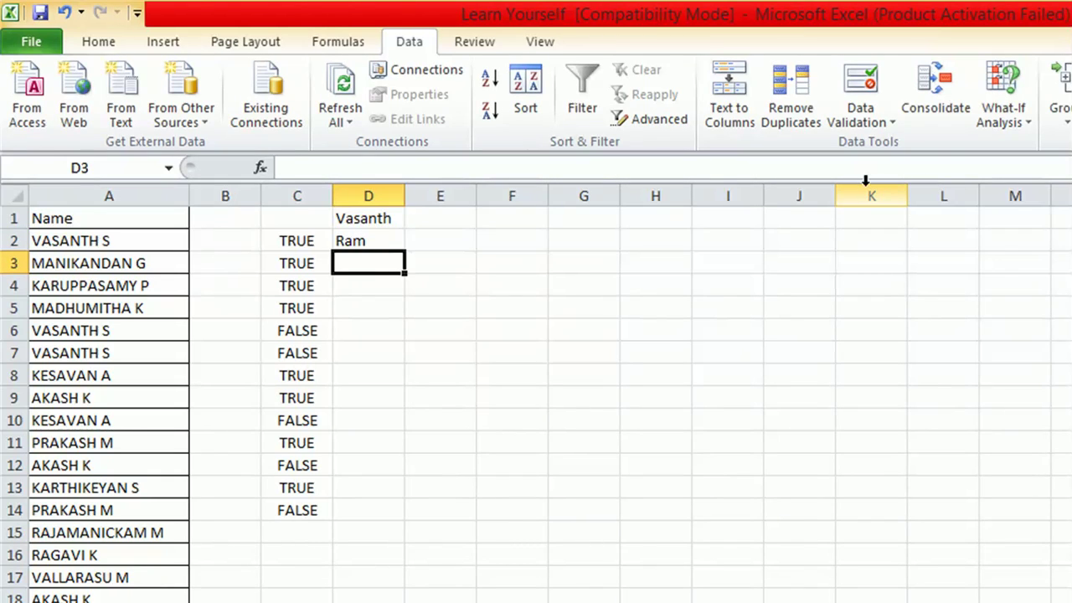
# - Add the input message "Enter a Unique Name" to the data validation of cell D3
pyautogui.click(885, 125)
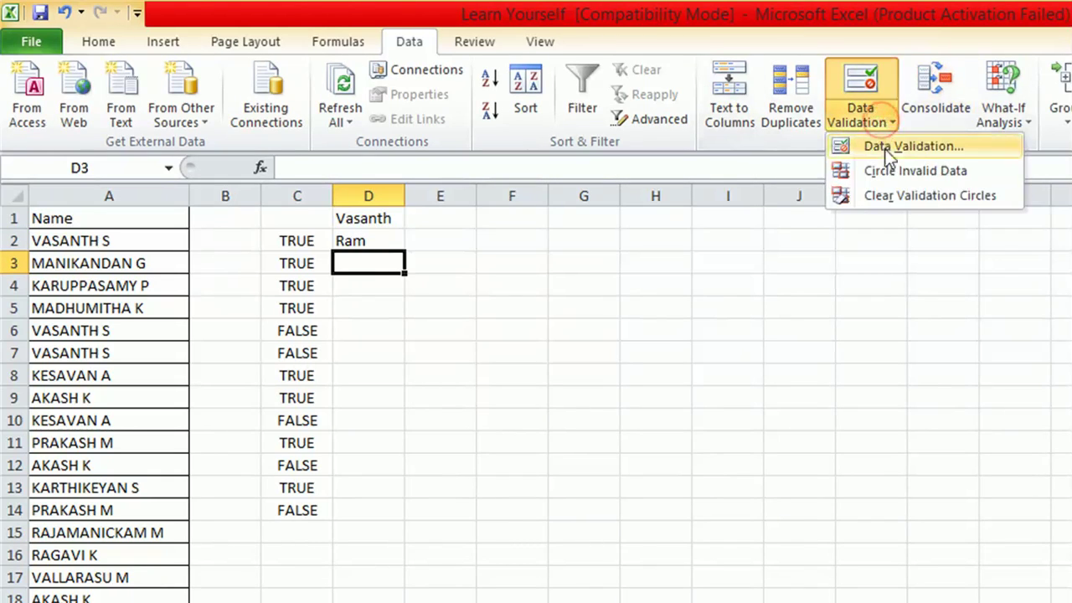
pyautogui.click(888, 146)
pyautogui.click(631, 146)
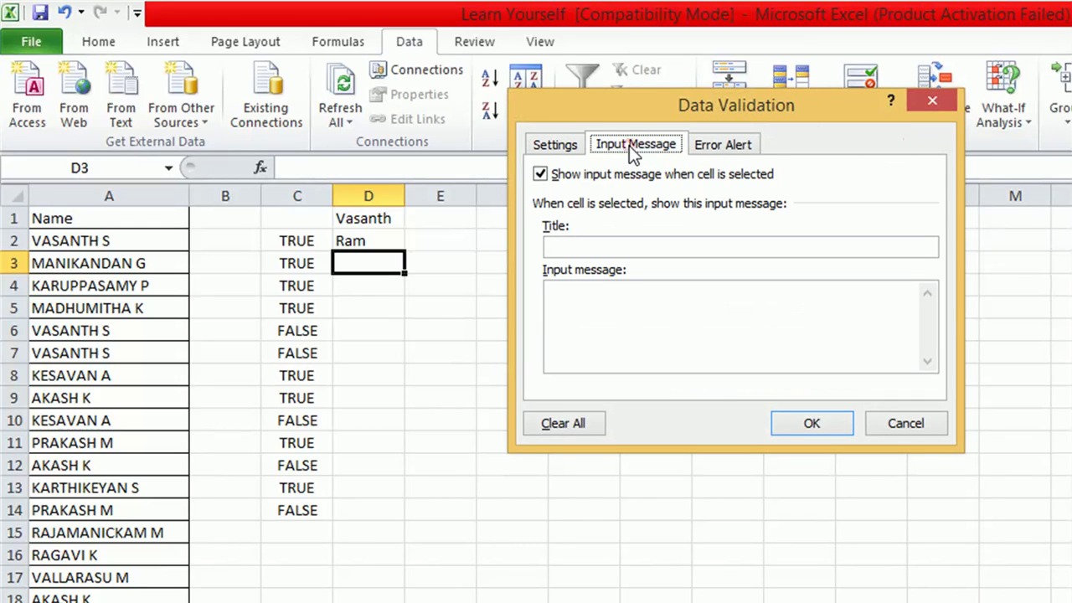
pyautogui.click(710, 149)
pyautogui.click(640, 148)
pyautogui.click(593, 303)
pyautogui.write('Enter a Unique')
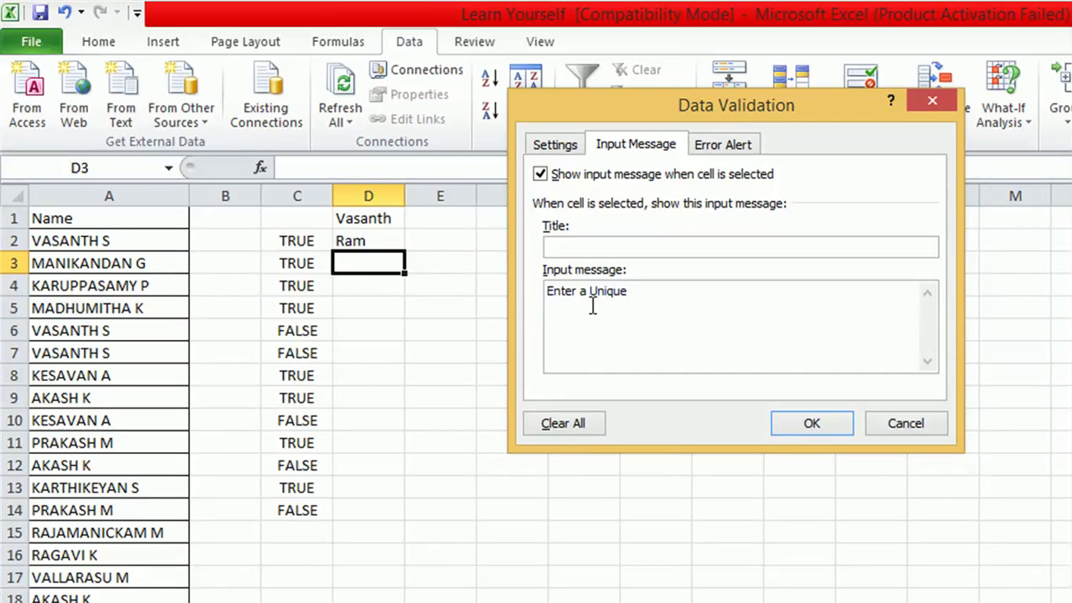
pyautogui.write(' Name')
# - Keep the Stop error alert style, set its error message to "Duplicate Data", and apply the validation settings
pyautogui.click(719, 144)
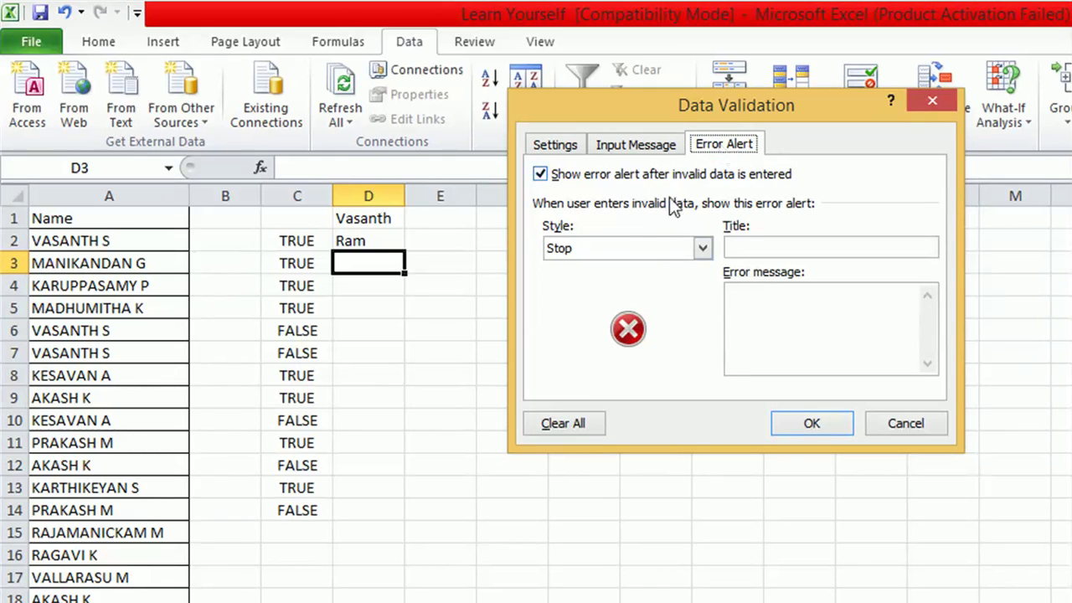
pyautogui.click(647, 247)
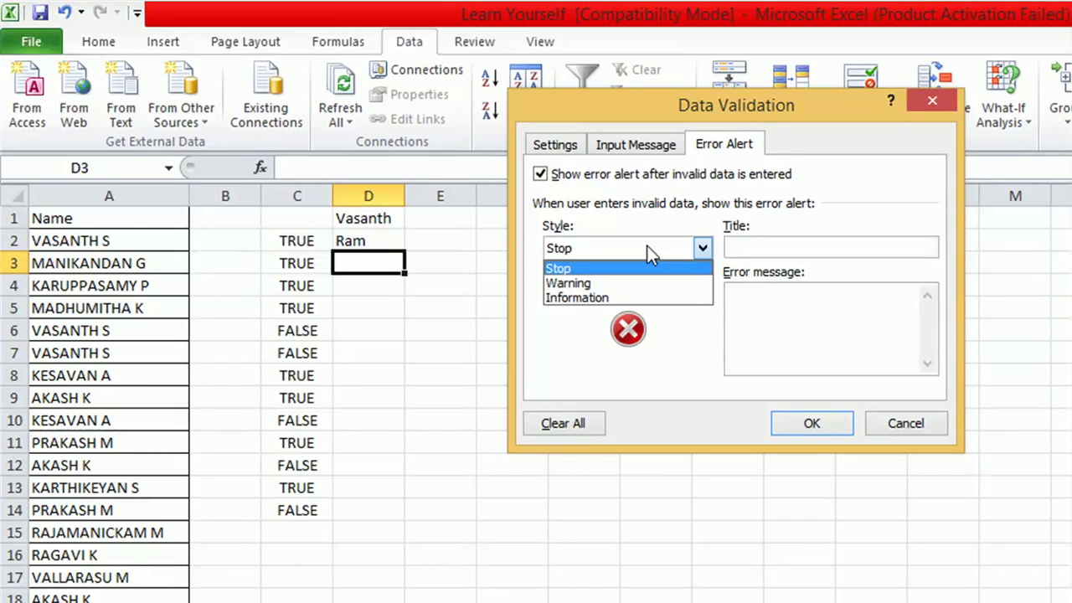
pyautogui.click(745, 302)
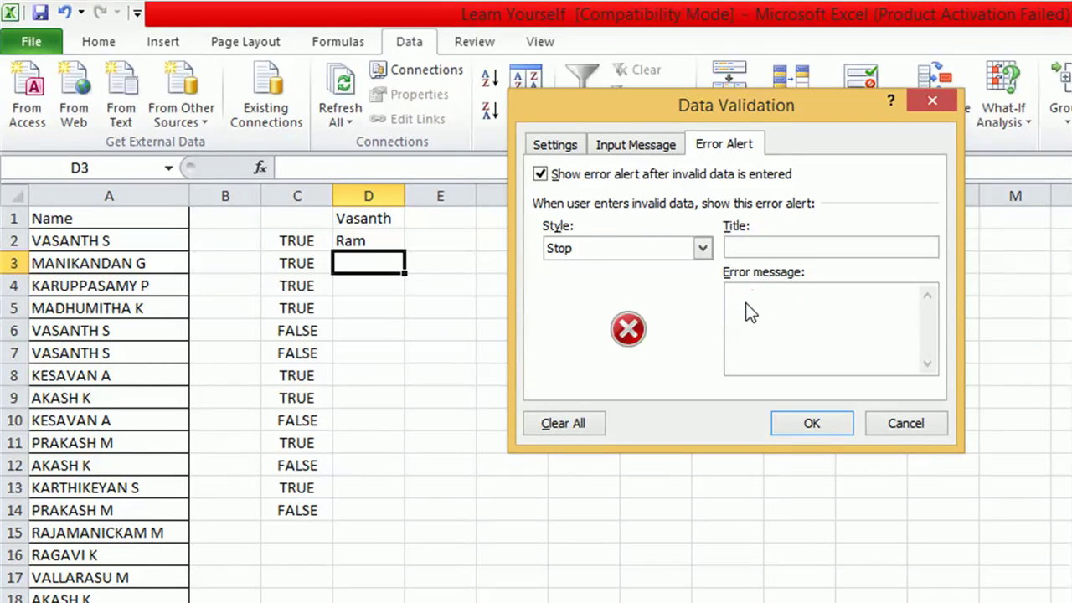
pyautogui.write('Duplicate Data')
pyautogui.click(812, 424)
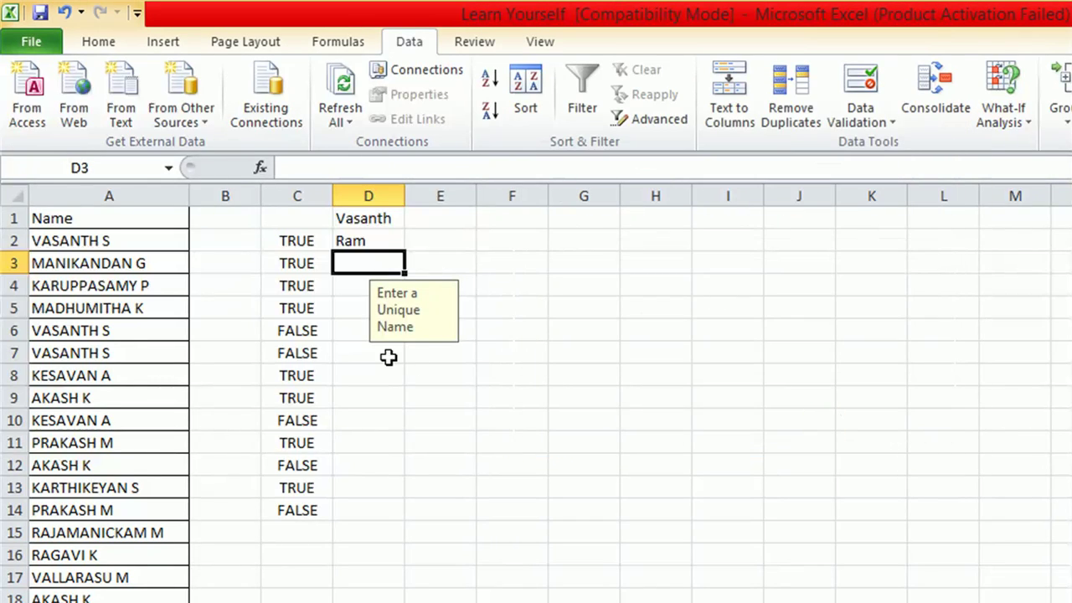
# - Check the input message on cell D3 and enter a new, unique first name there
pyautogui.click(389, 358)
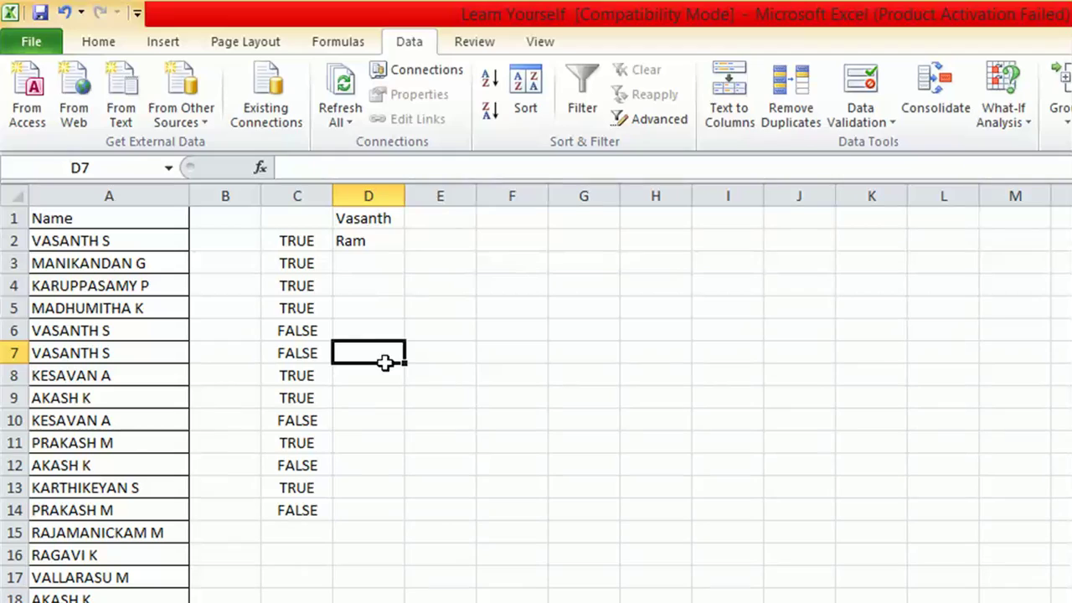
pyautogui.click(370, 262)
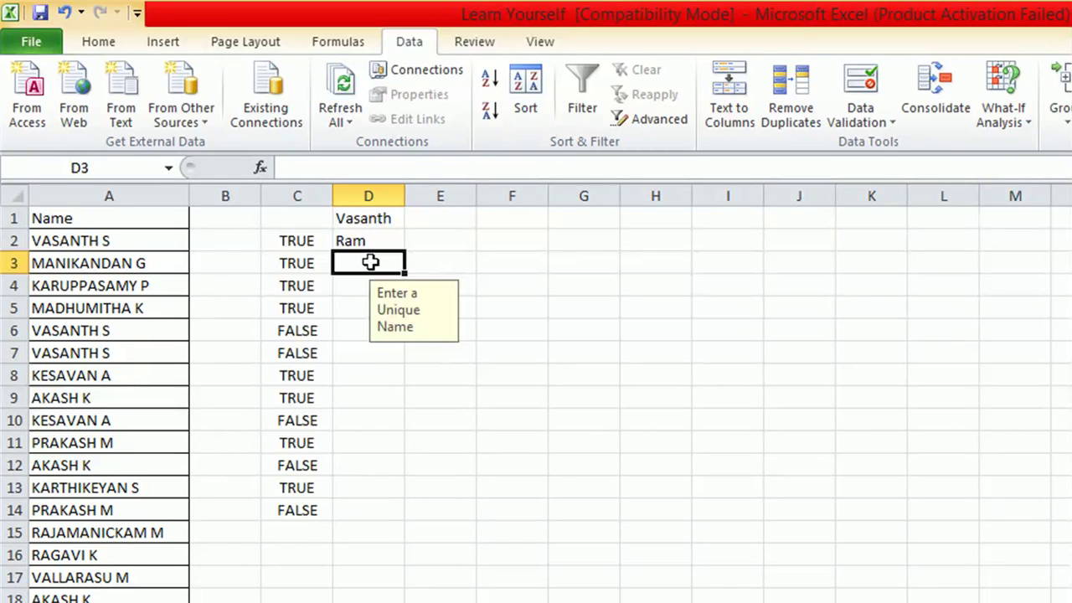
pyautogui.doubleClick(371, 262)
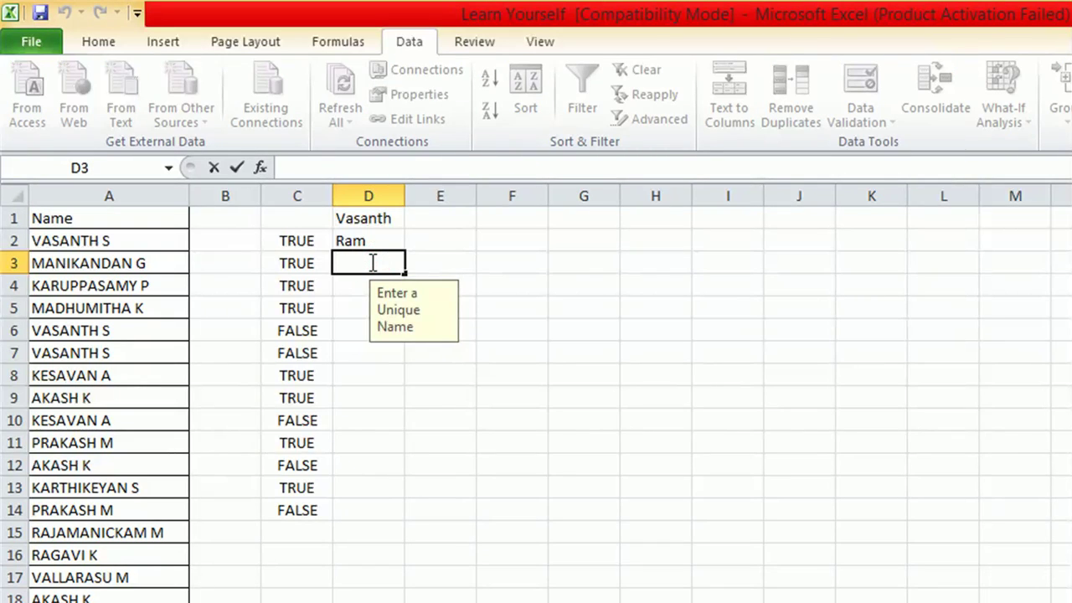
pyautogui.write('Krishna')
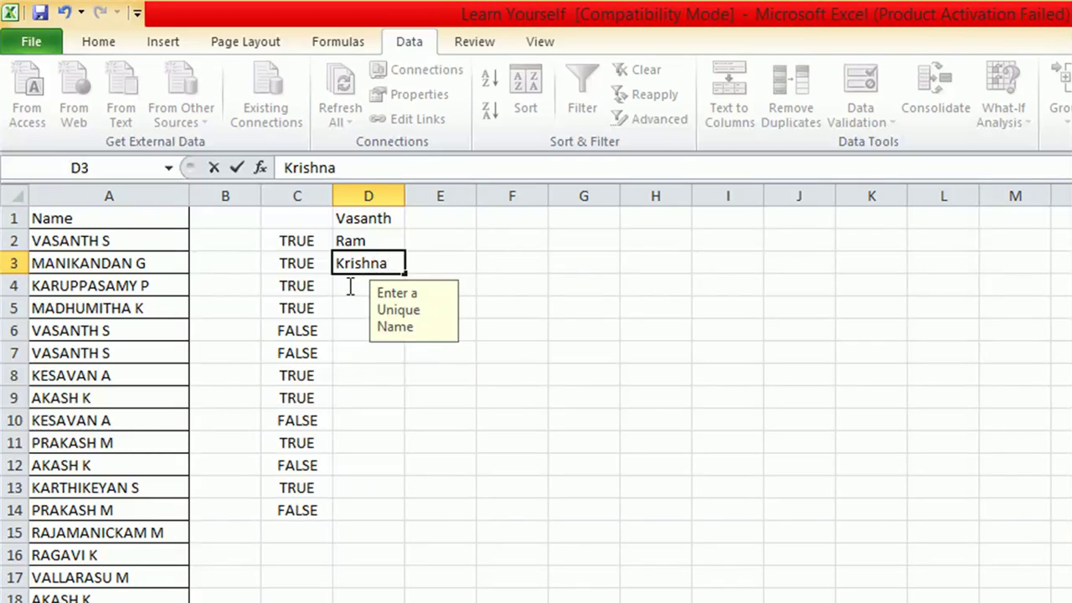
pyautogui.click(349, 287)
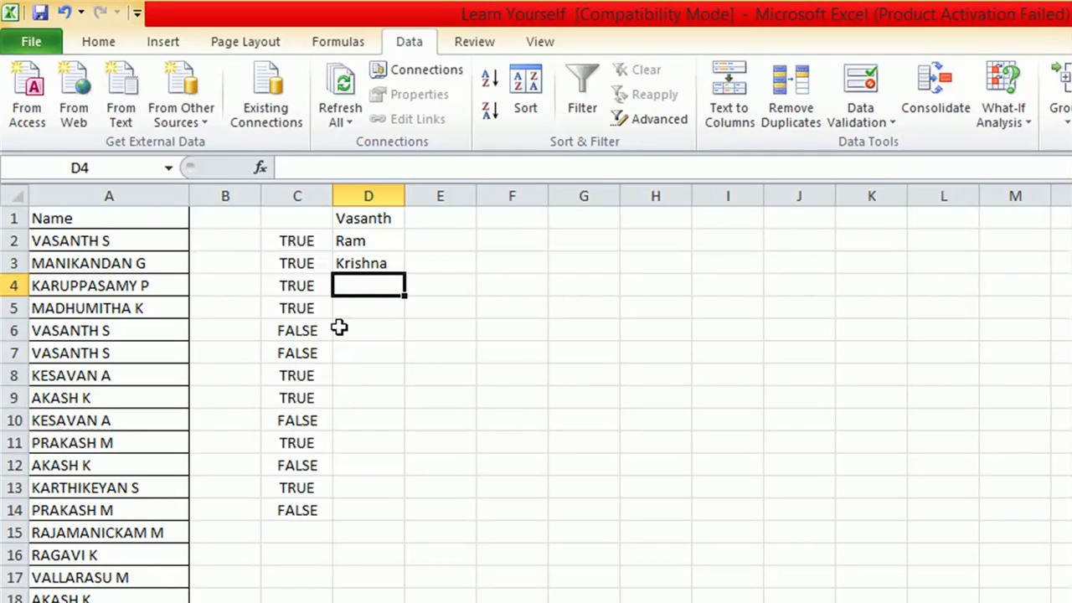
# - Test the validation in D4 by trying to enter the first names already used in D3 and D2
pyautogui.write('Kri')
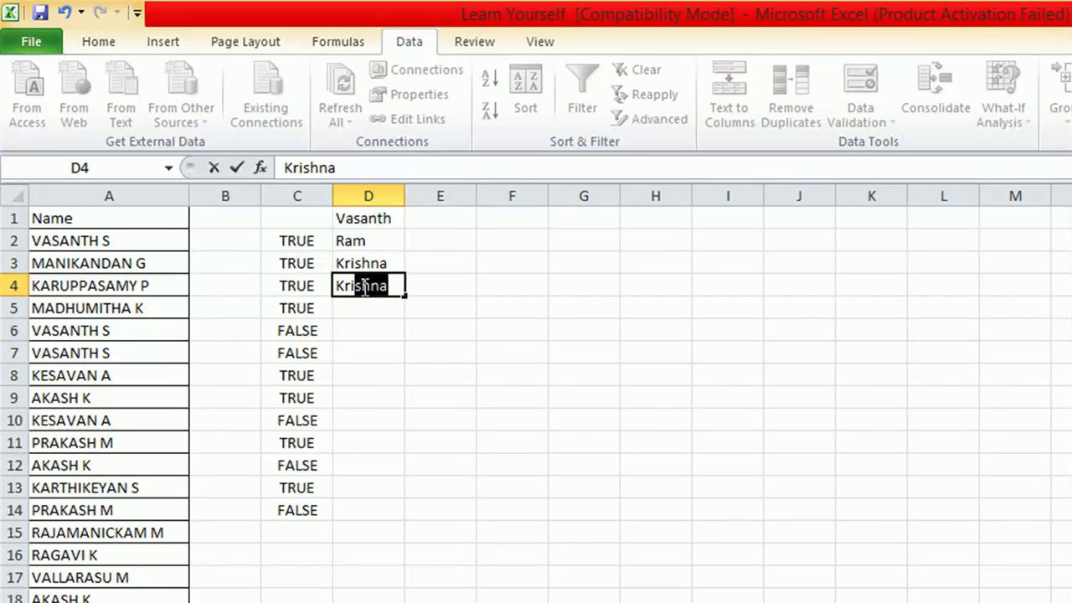
pyautogui.press('Return')
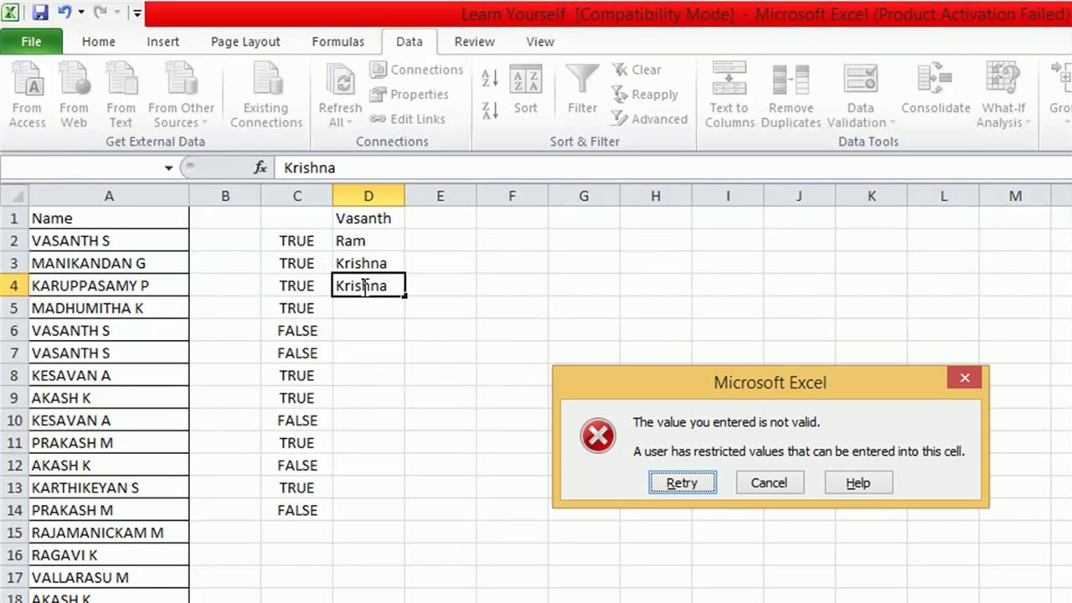
pyautogui.click(680, 483)
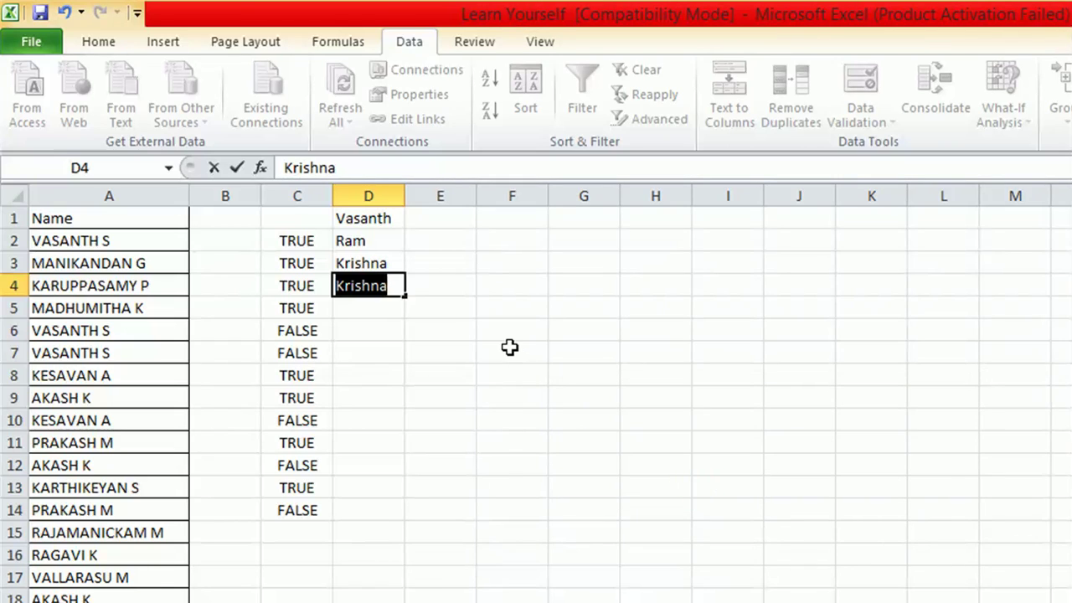
pyautogui.write('Ram')
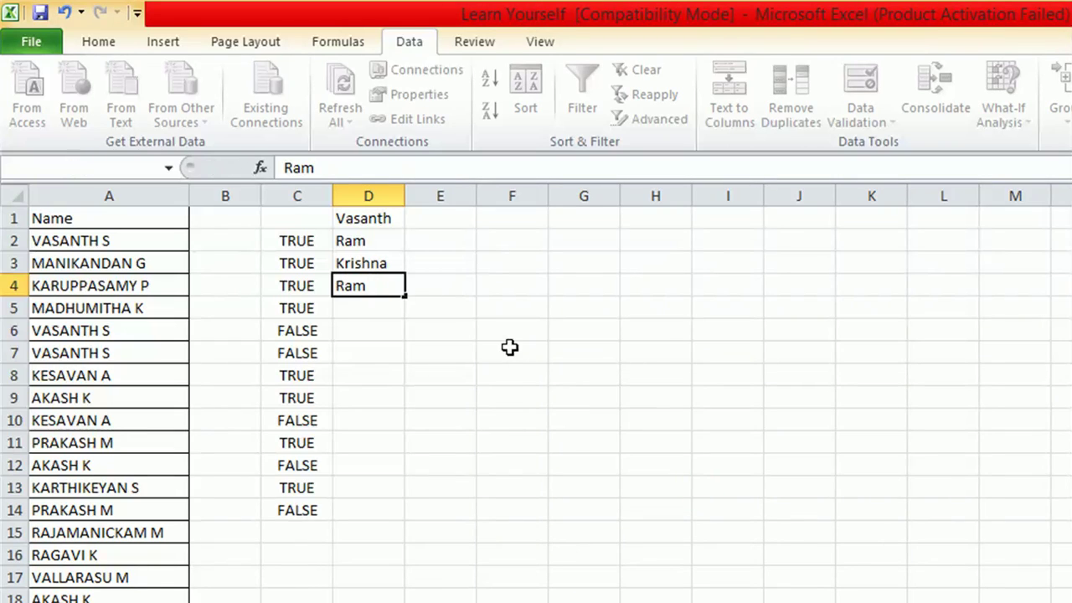
pyautogui.press('Return')
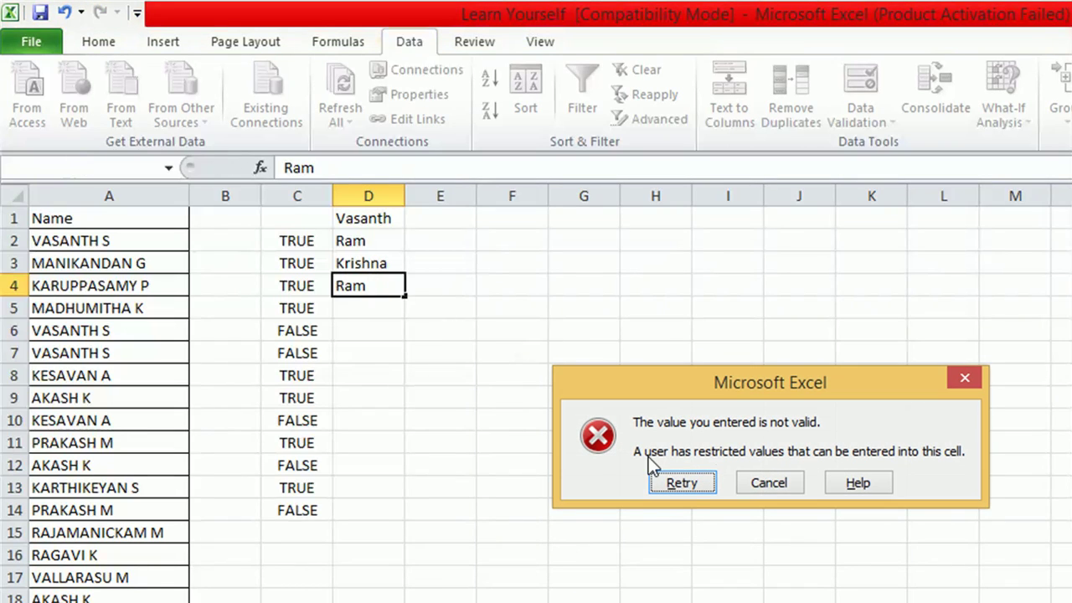
# - Retry the D4 entry with a first name not yet used in column D
pyautogui.click(690, 499)
pyautogui.write('Siva')
pyautogui.press('Return')
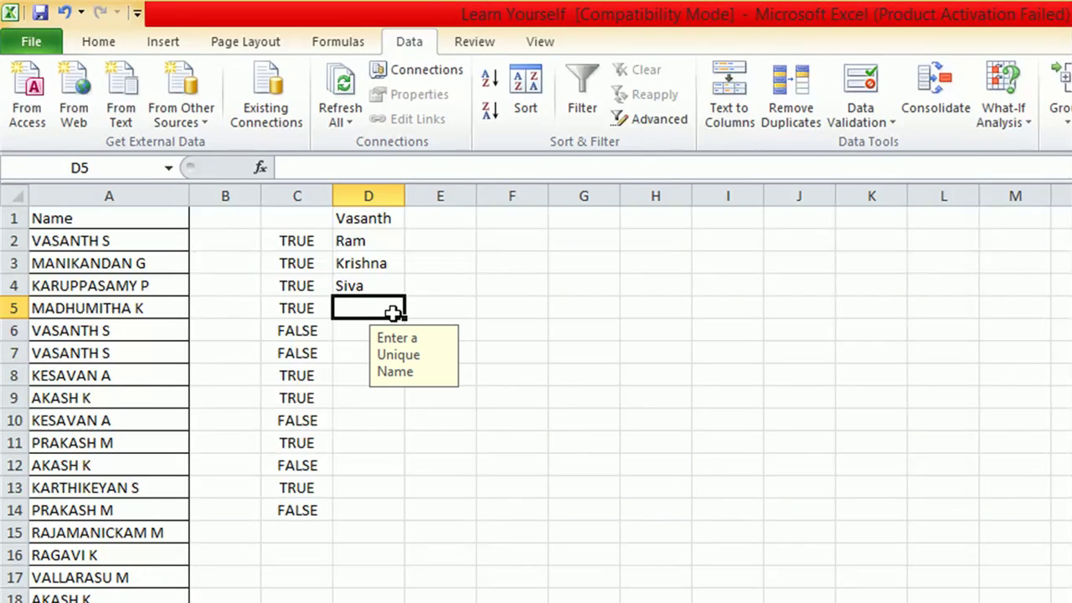
# - Try repeating D4's first name in D5, then retry the entry with a different, unique first name
pyautogui.write('Siva')
pyautogui.press('Return')
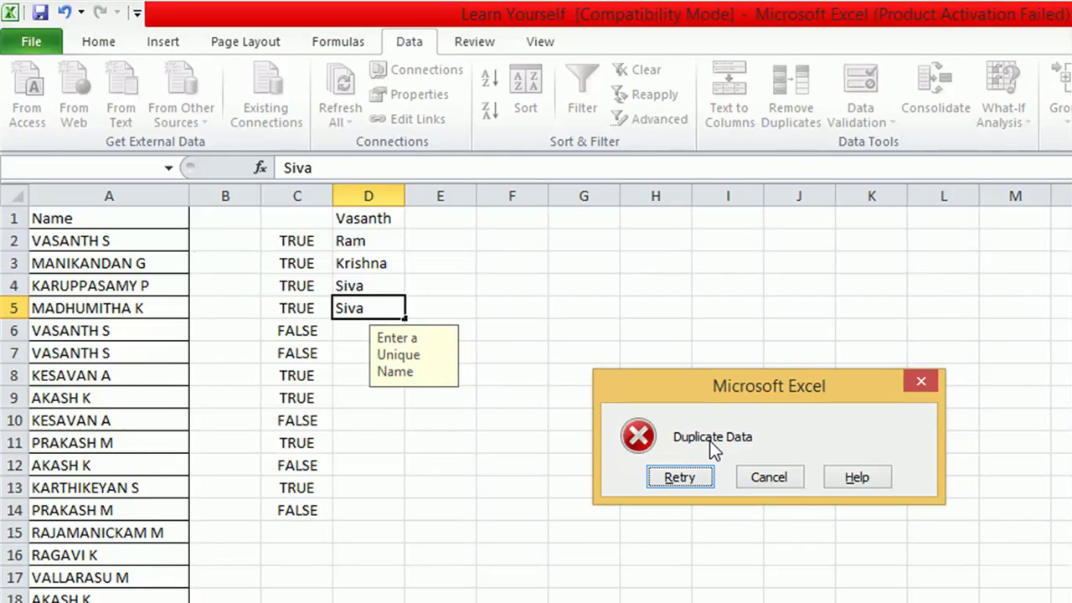
pyautogui.click(692, 471)
pyautogui.write('Guru')
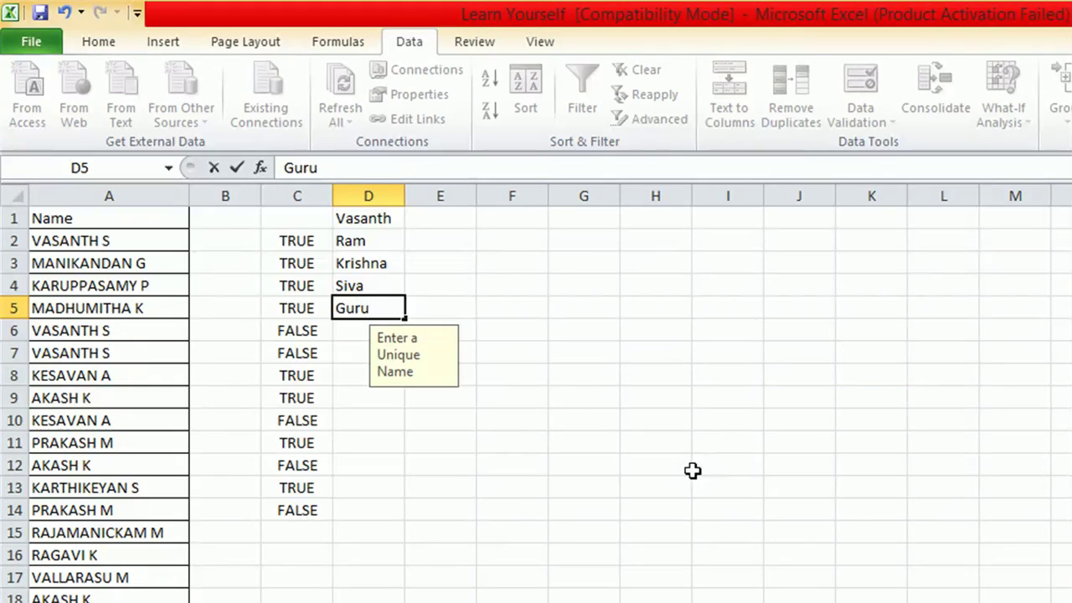
pyautogui.click(369, 442)
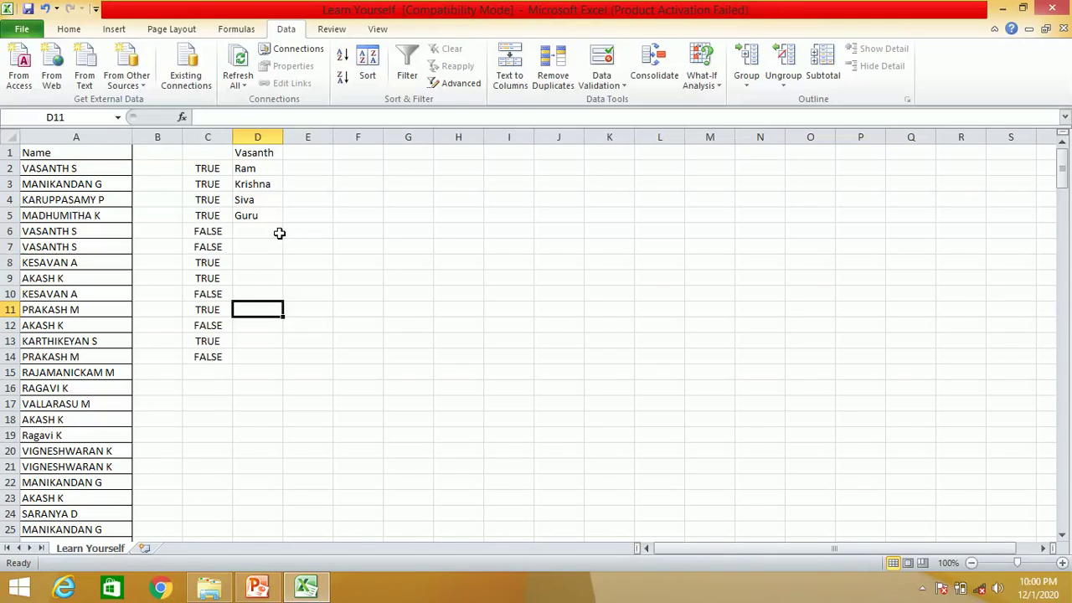
pyautogui.moveTo(311, 167); pyautogui.dragTo(311, 447)
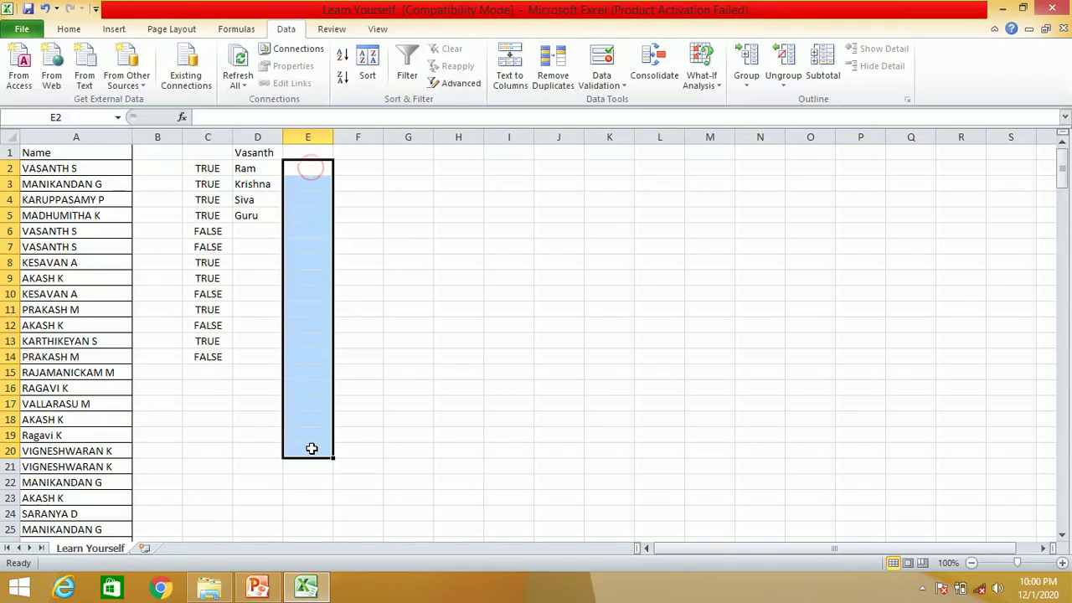
pyautogui.moveTo(349, 168); pyautogui.dragTo(378, 444)
pyautogui.moveTo(407, 168); pyautogui.dragTo(426, 486)
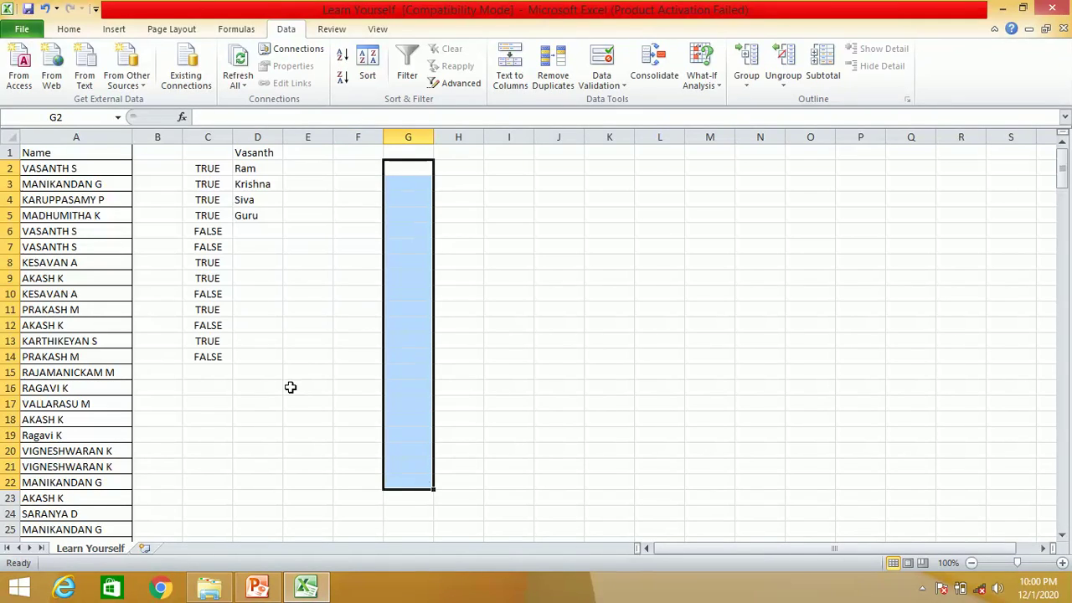
# - Select the range D2:G17, covering the name entries and the three adjacent columns
pyautogui.click(256, 168)
pyautogui.moveTo(257, 168); pyautogui.dragTo(416, 403)
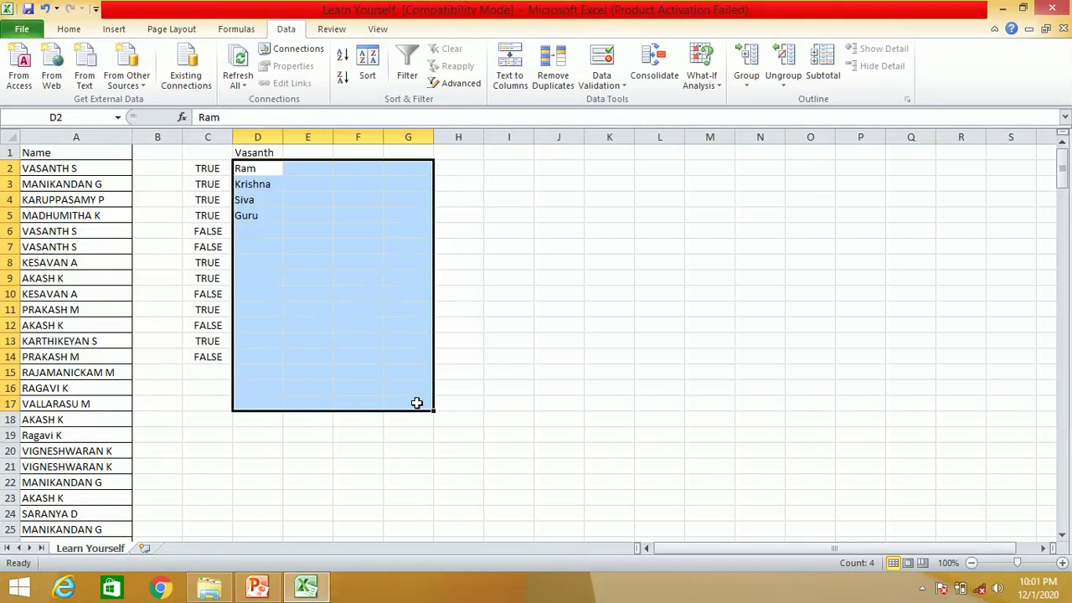